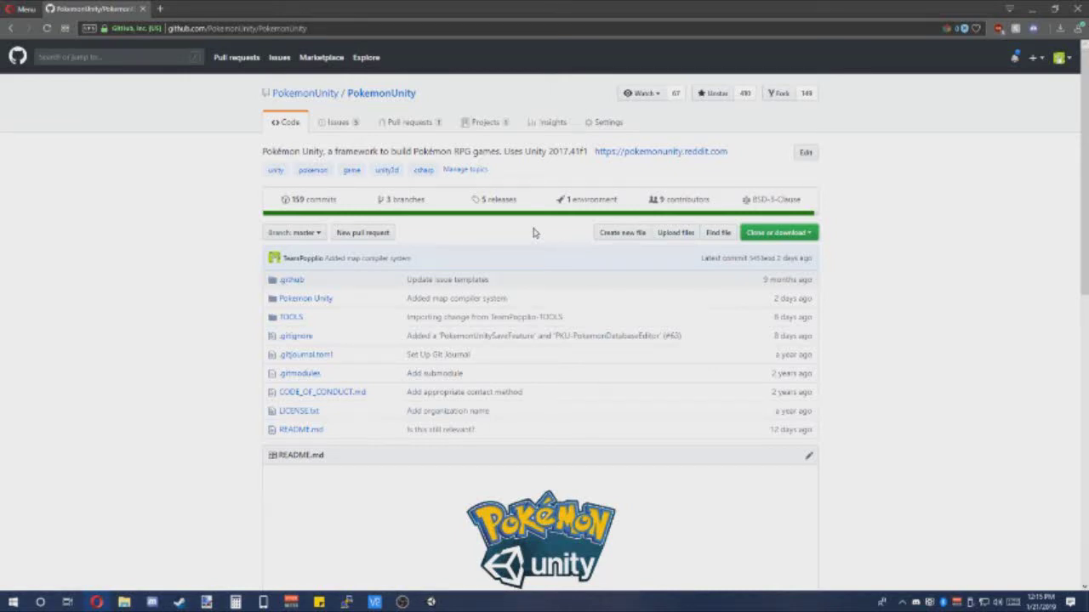
Step: Show the PokemonUnity repository's download options, switch to Unity and open the existing Pokemon Unity project folder
left_click(757, 231)
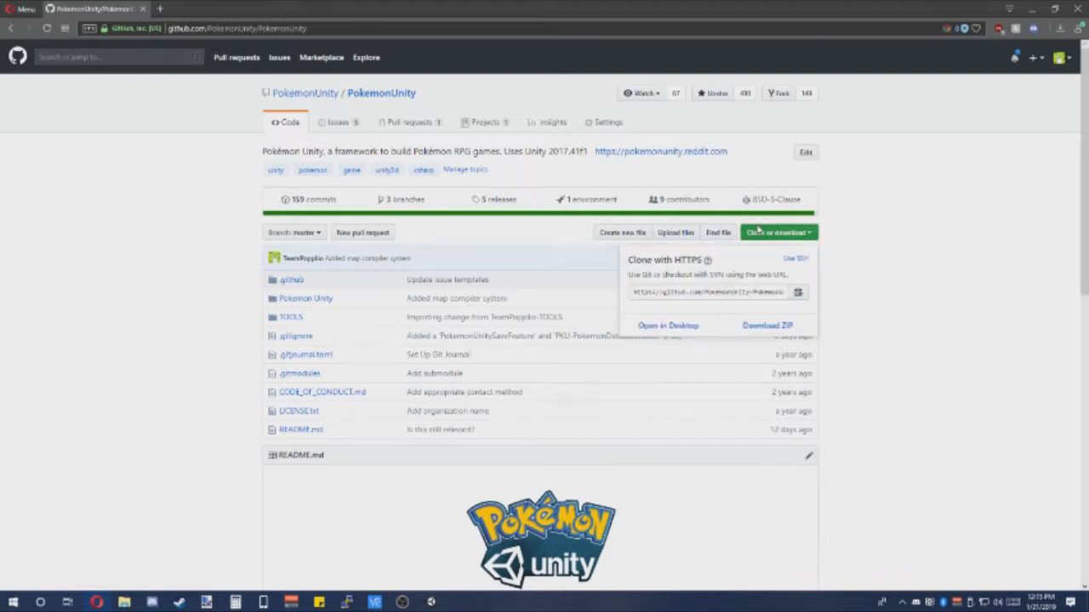
left_click(432, 601)
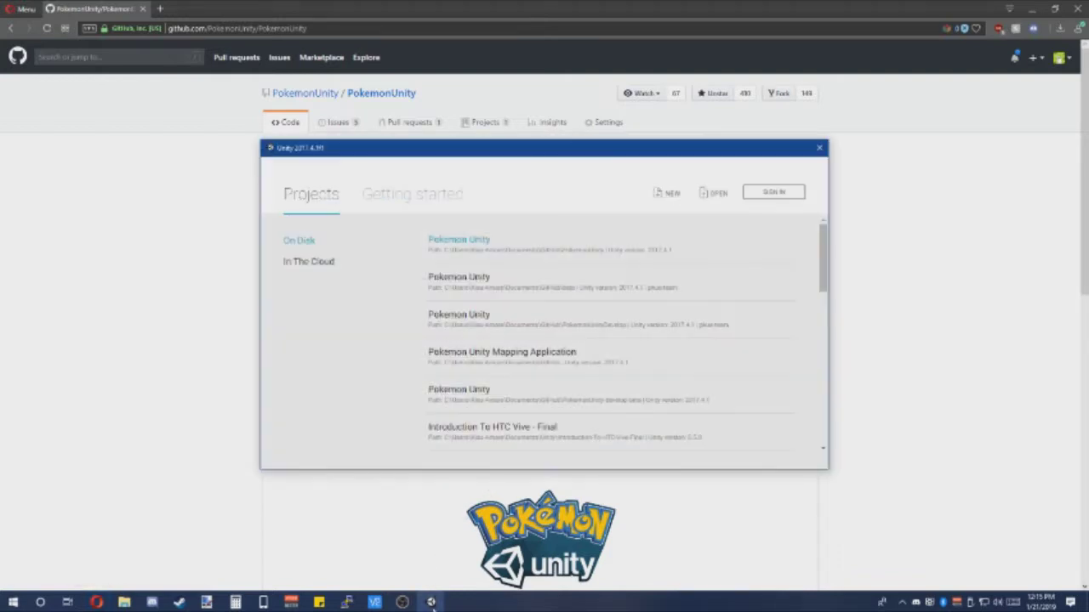
left_click(712, 193)
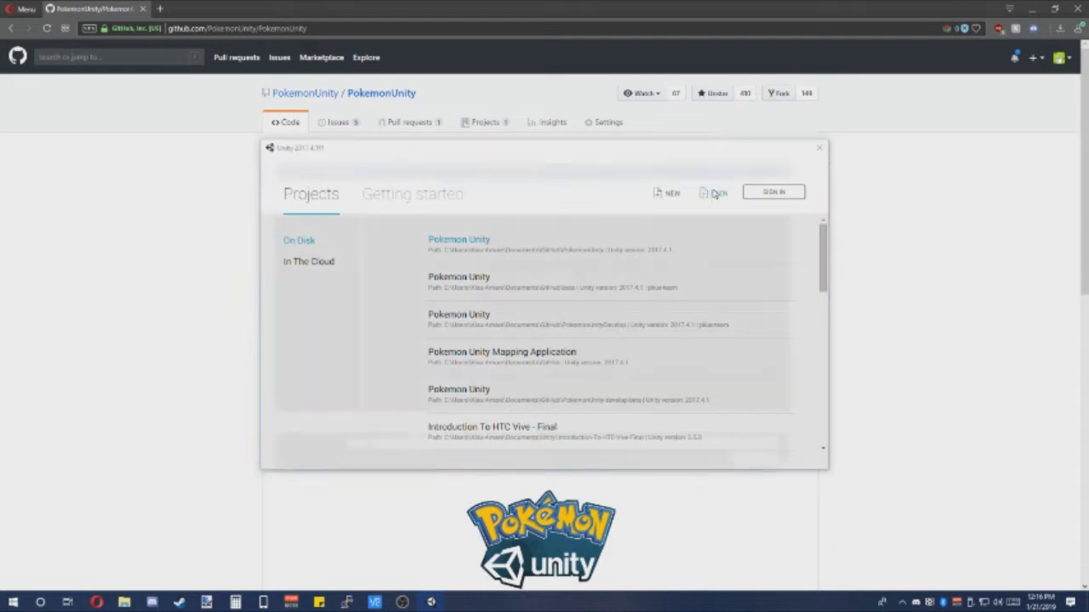
left_click(477, 249)
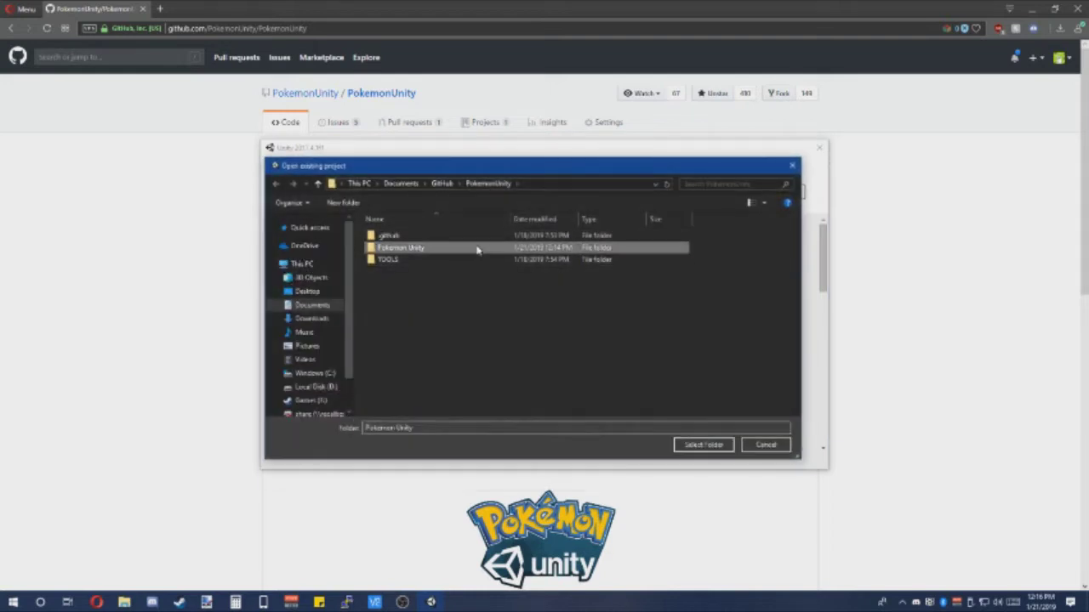
left_click(703, 445)
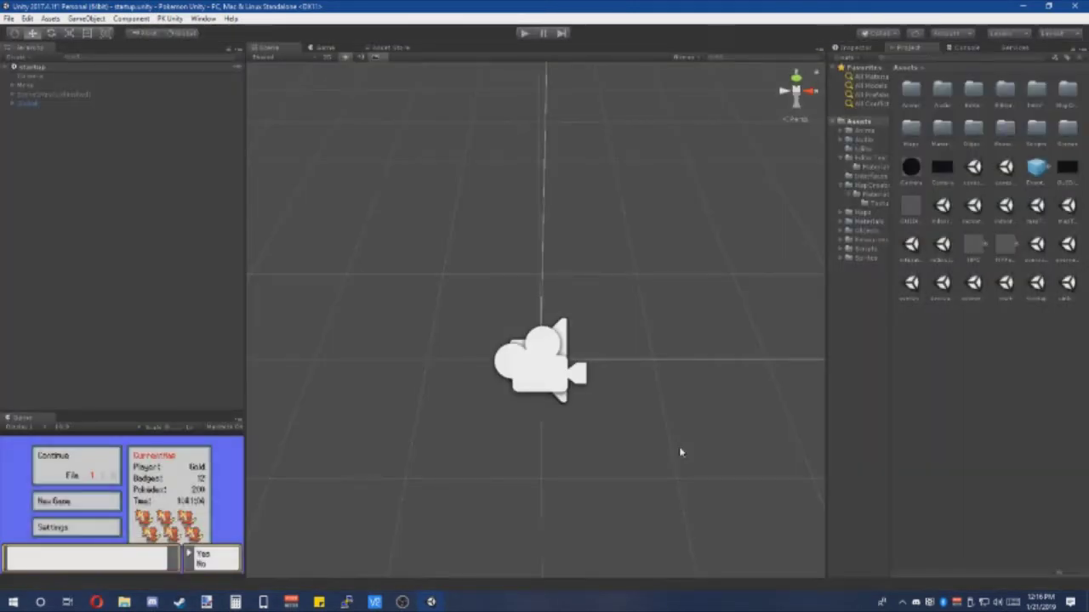
Step: Open the overworldBase scene from the project's Assets folder
left_click(1032, 248)
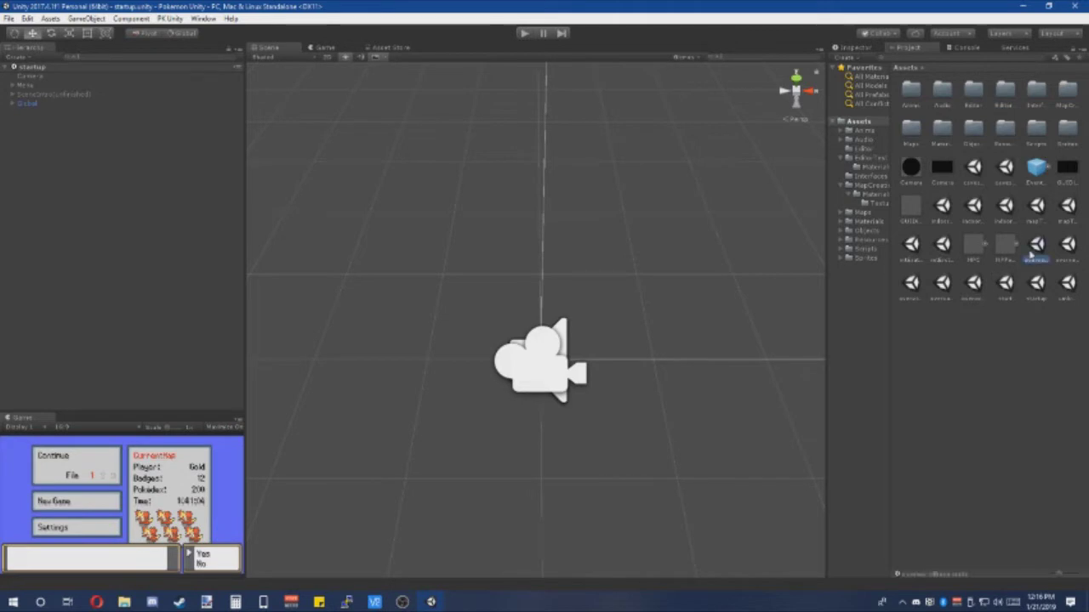
double_click(1034, 247)
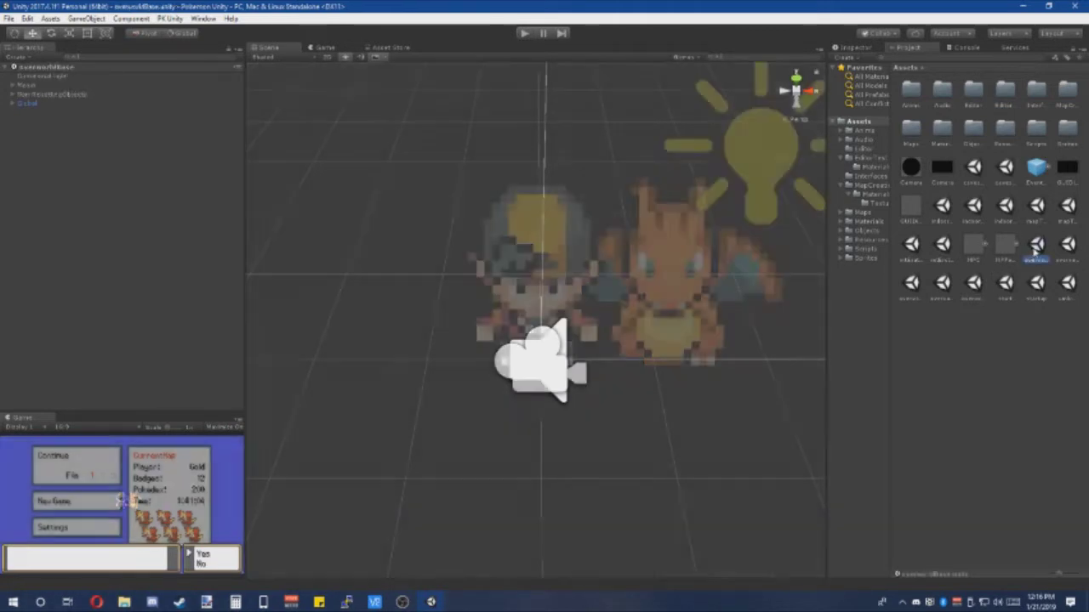
scroll(605, 255, "down", 5)
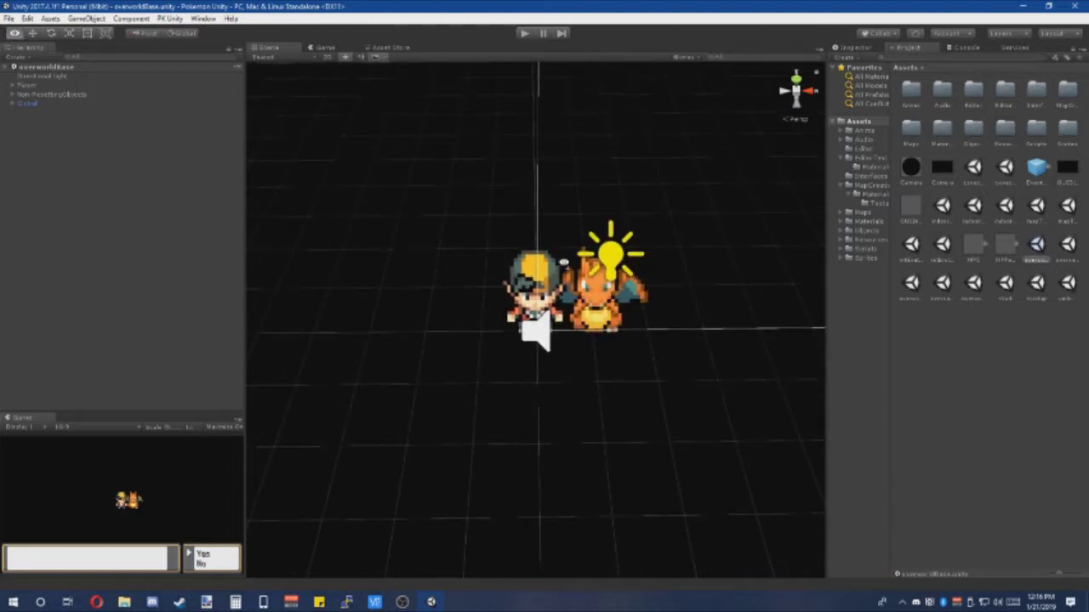
mouse_move(564, 261)
right_mouse_down()
mouse_move(590, 213)
mouse_move(685, 182)
mouse_move(504, 166)
mouse_move(571, 252)
right_mouse_up()
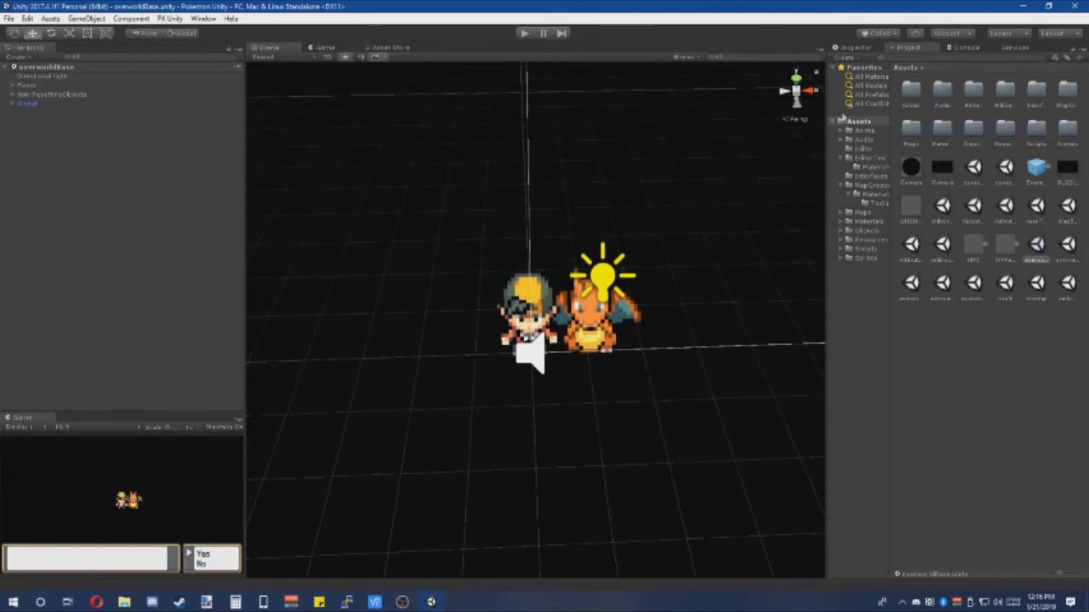
Step: Create an empty game object at the scene's root level and name it Map
left_click(855, 48)
right_click(80, 120)
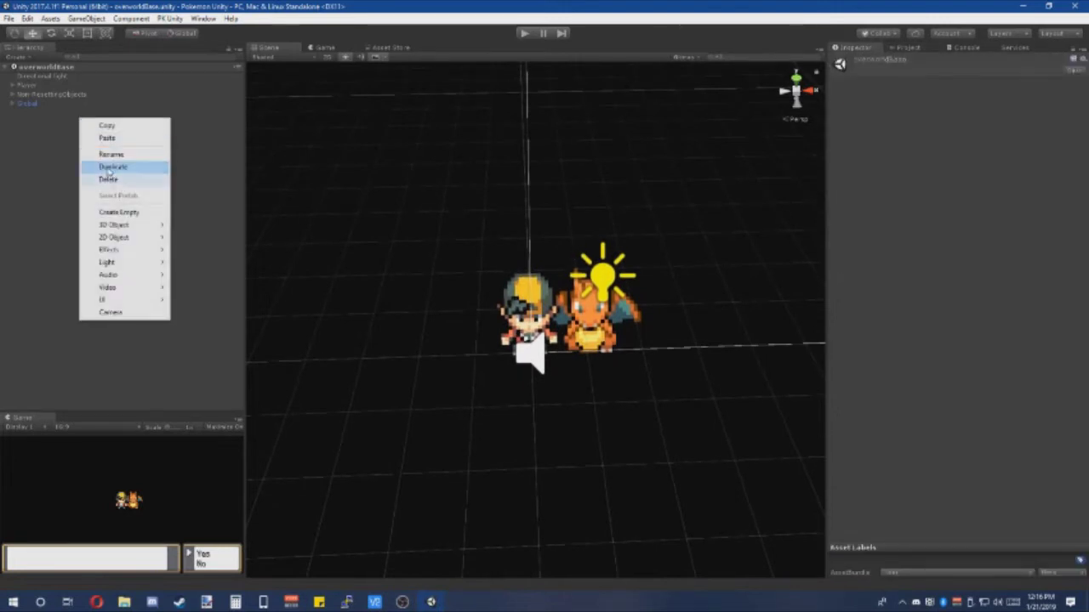
left_click(117, 213)
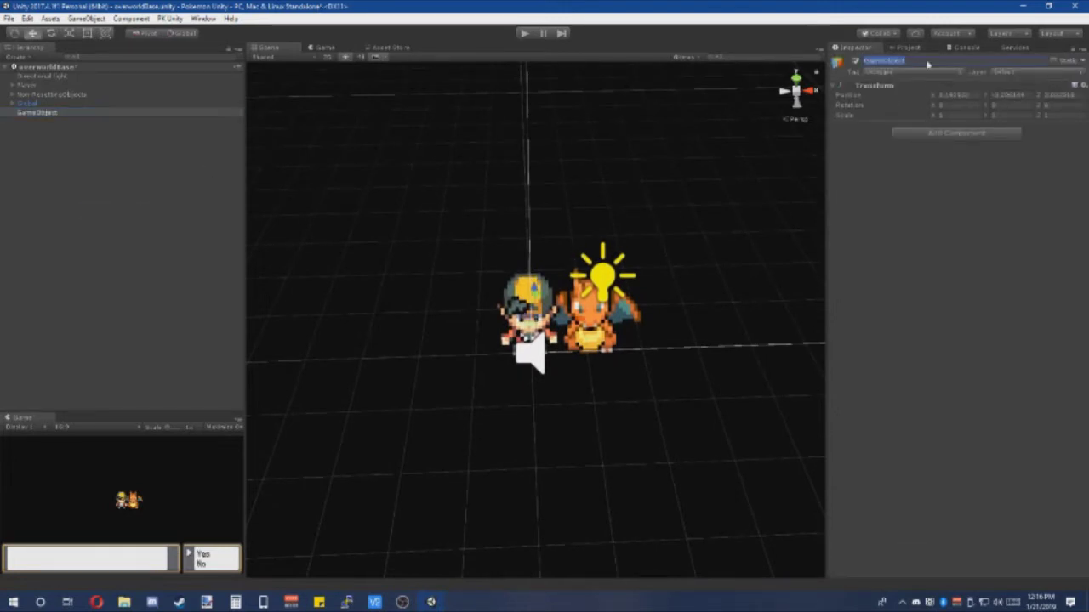
type("Pla")
key("Return")
Step: Open the MapCreation assets folder and examine its cliff and stair models and its Materials subfolder
right_click(31, 113)
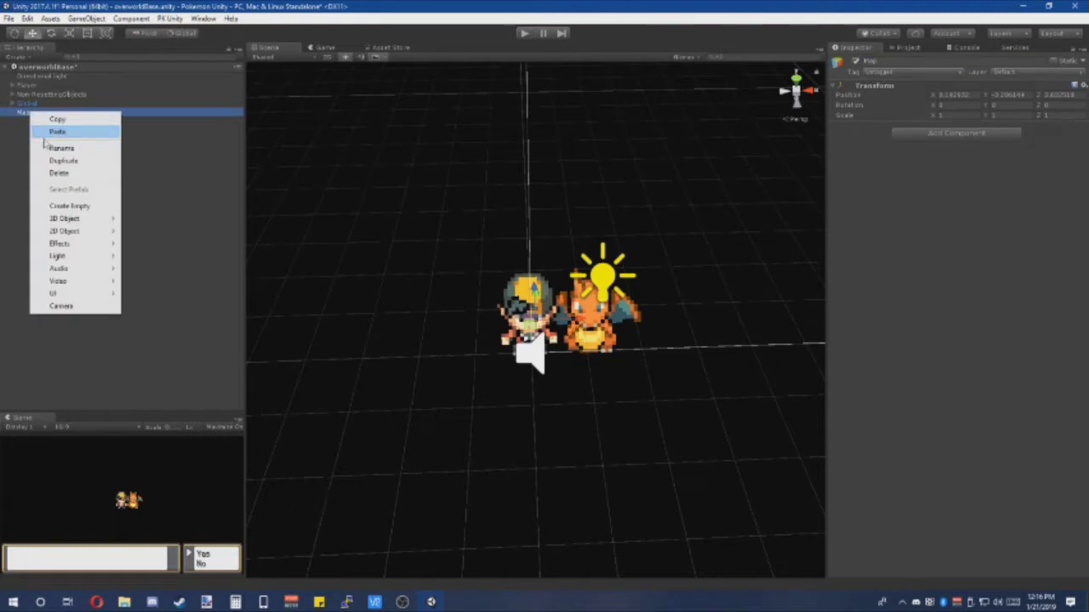
left_click(165, 235)
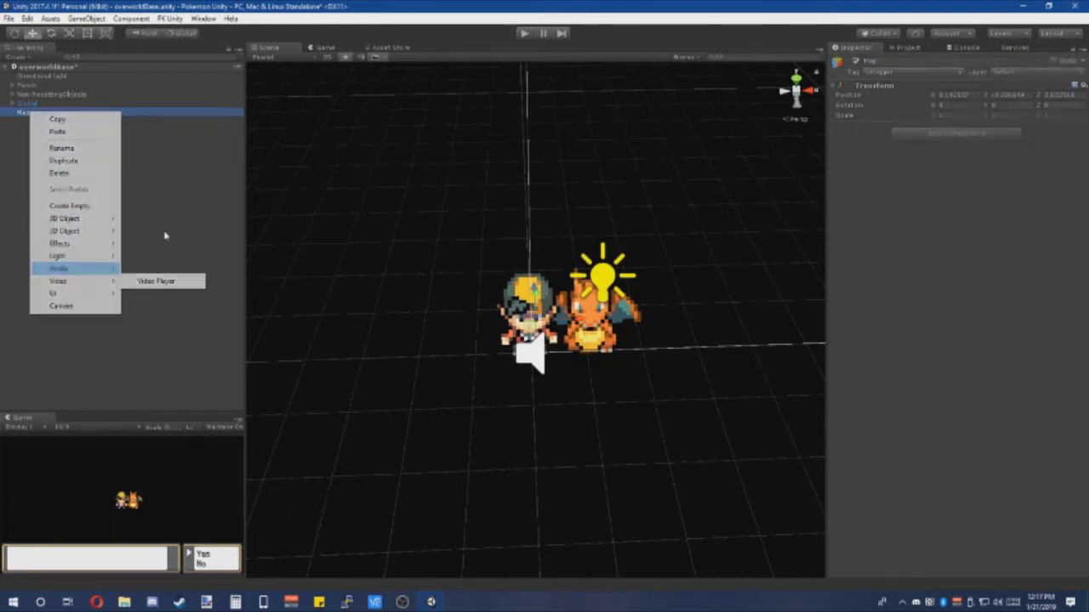
left_click(907, 47)
left_click(1065, 95)
double_click(1062, 97)
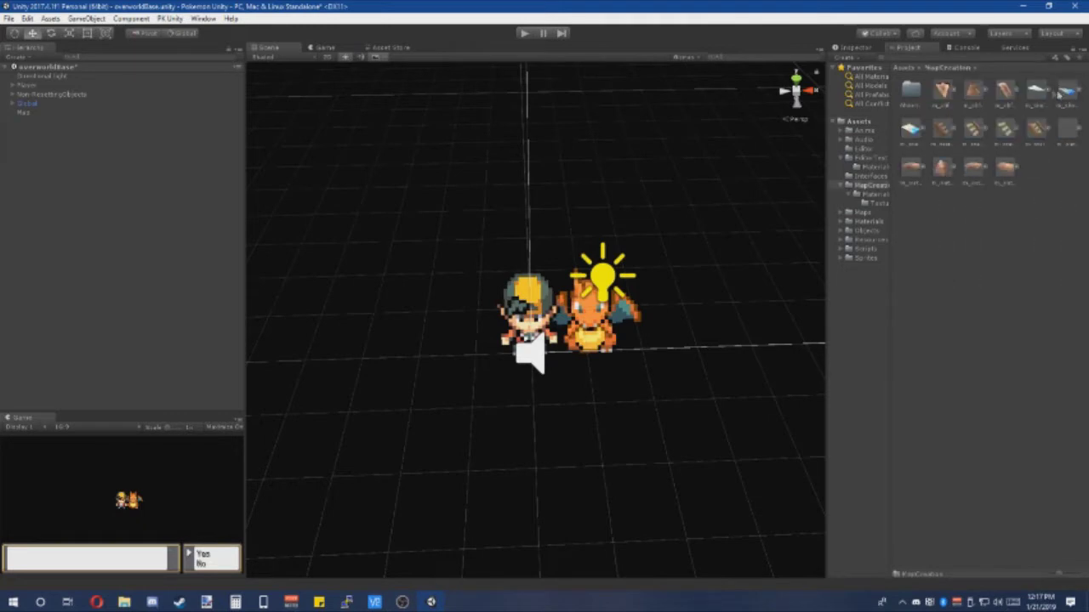
left_click(971, 99)
left_click(944, 98)
left_click(972, 102)
left_click(1010, 102)
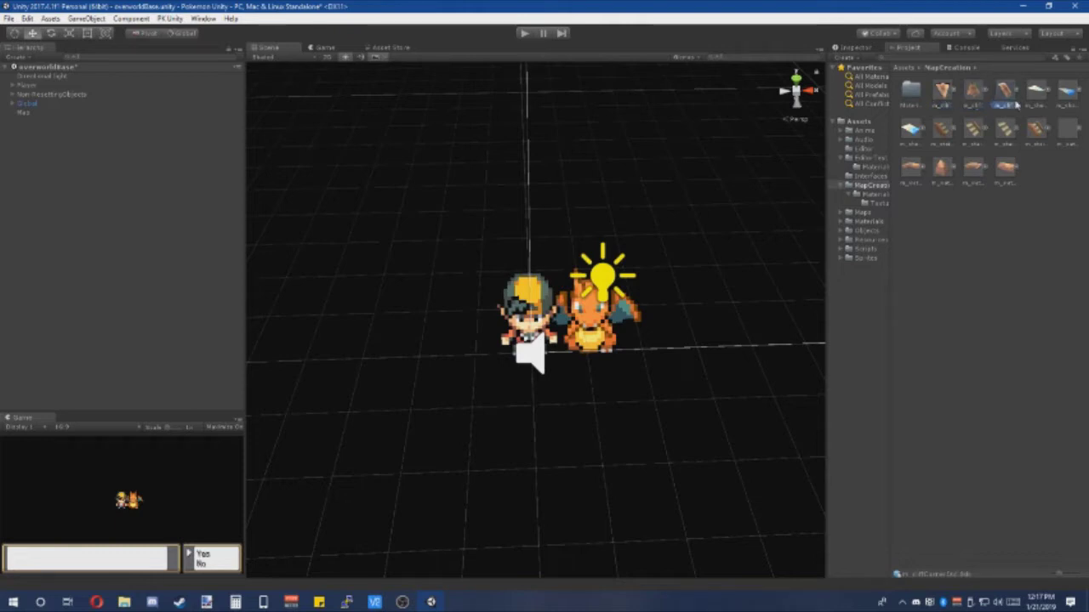
left_click(981, 132)
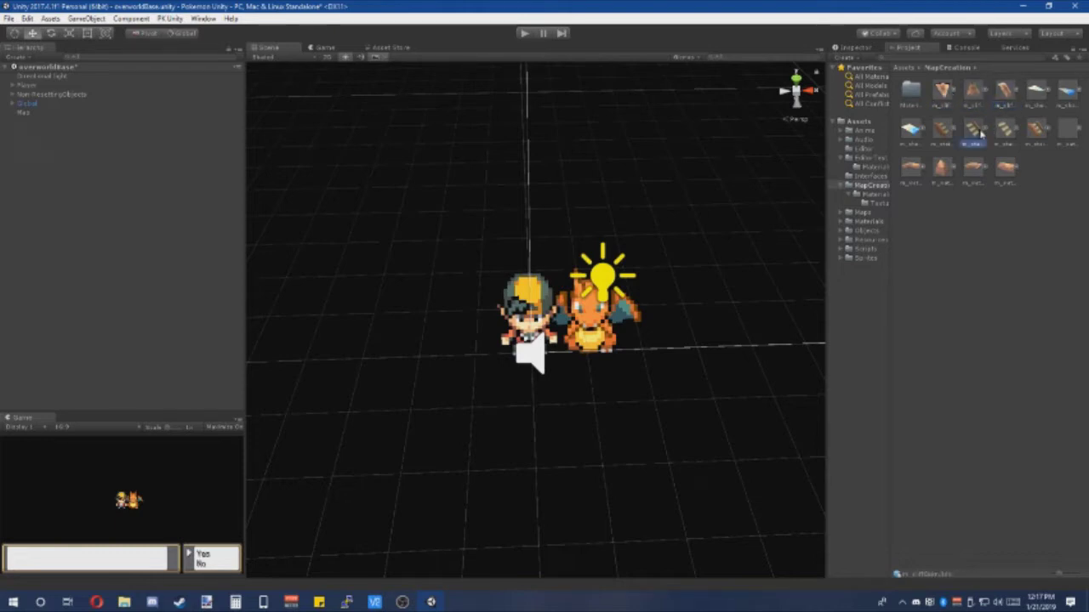
left_click(975, 170)
left_click(1038, 95)
double_click(910, 96)
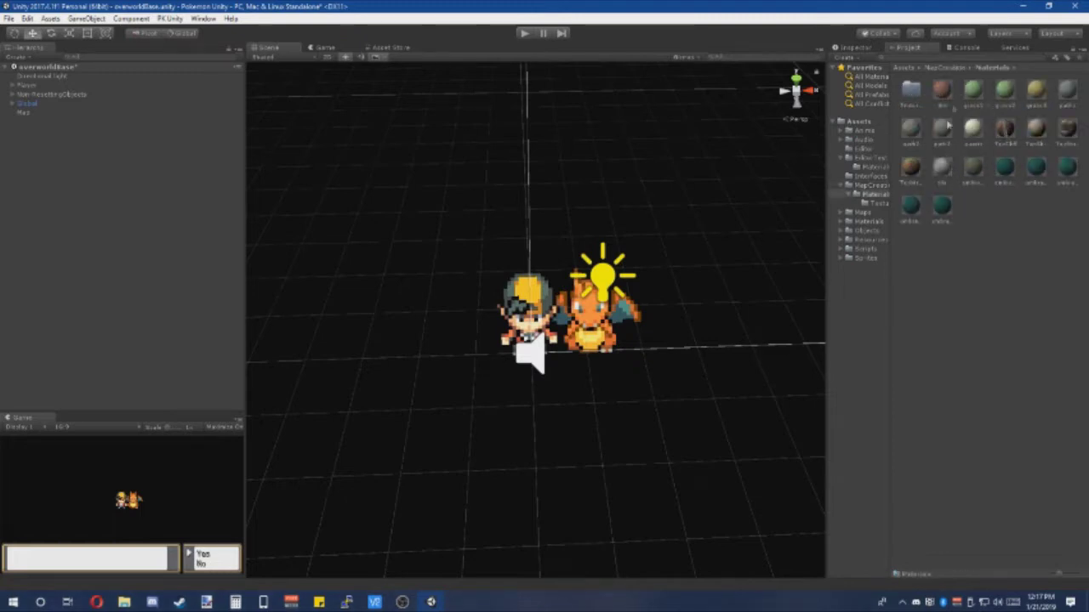
left_click(956, 68)
left_click(944, 99)
Step: Create a Quad as a child of the Map object
right_click_drag(704, 161, 706, 192)
key("w")
right_click(38, 143)
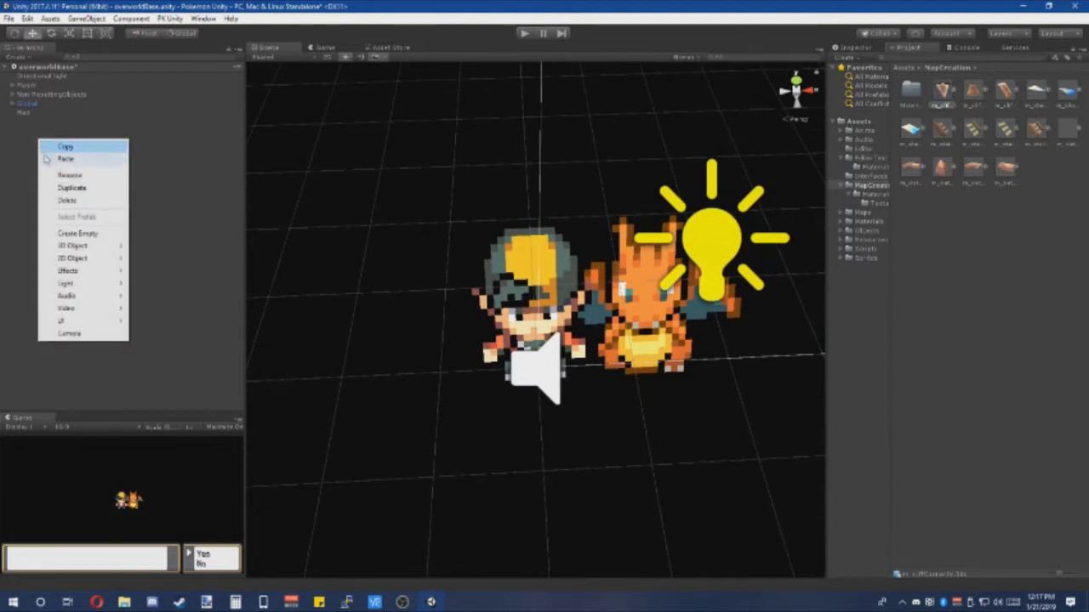
left_click(23, 112)
right_click(23, 112)
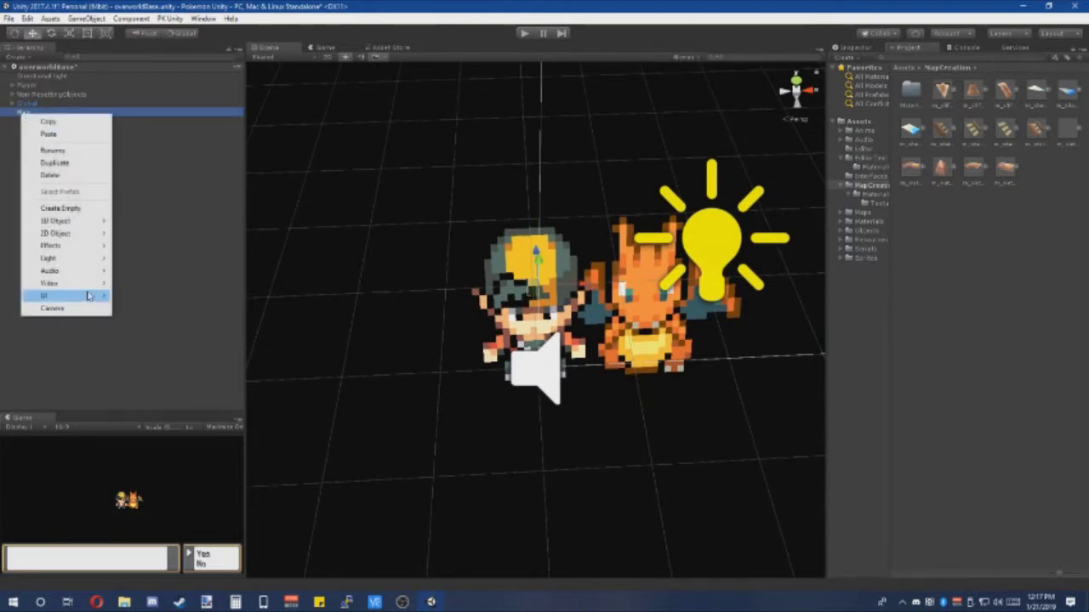
mouse_move(97, 221)
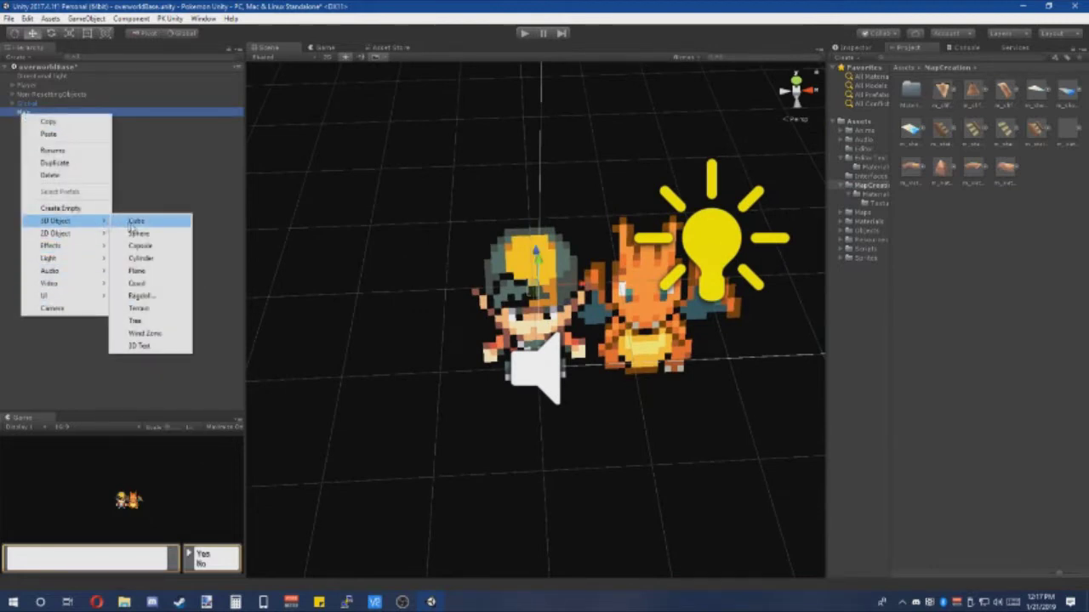
left_click(136, 282)
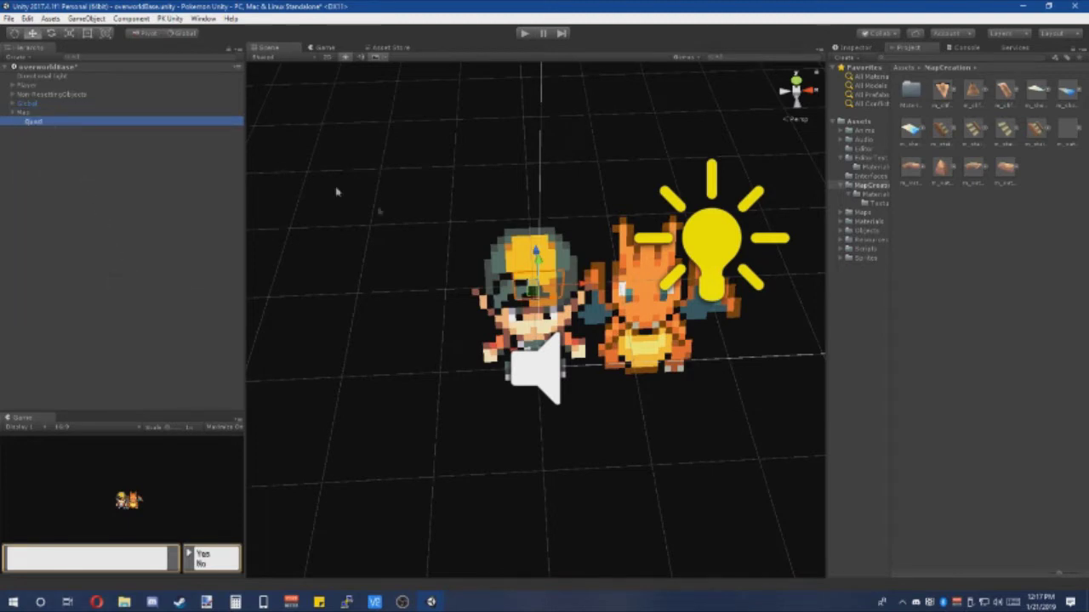
Step: Set the Quad's X rotation to 90 so it lies flat as ground
scroll(438, 246, "down", 3)
left_click_drag(440, 248, 561, 236, "alt")
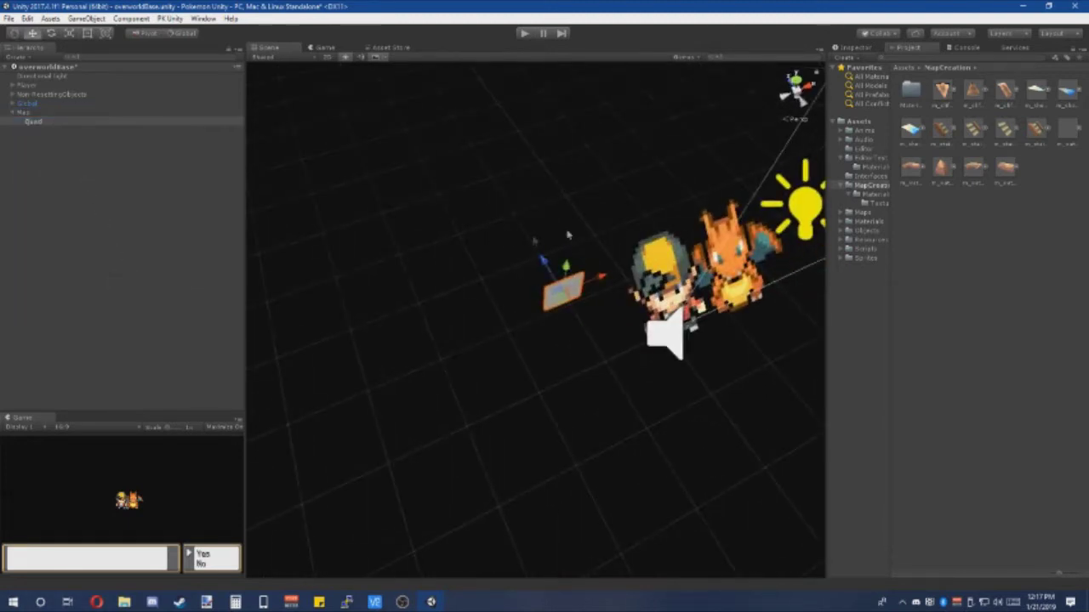
left_click(855, 48)
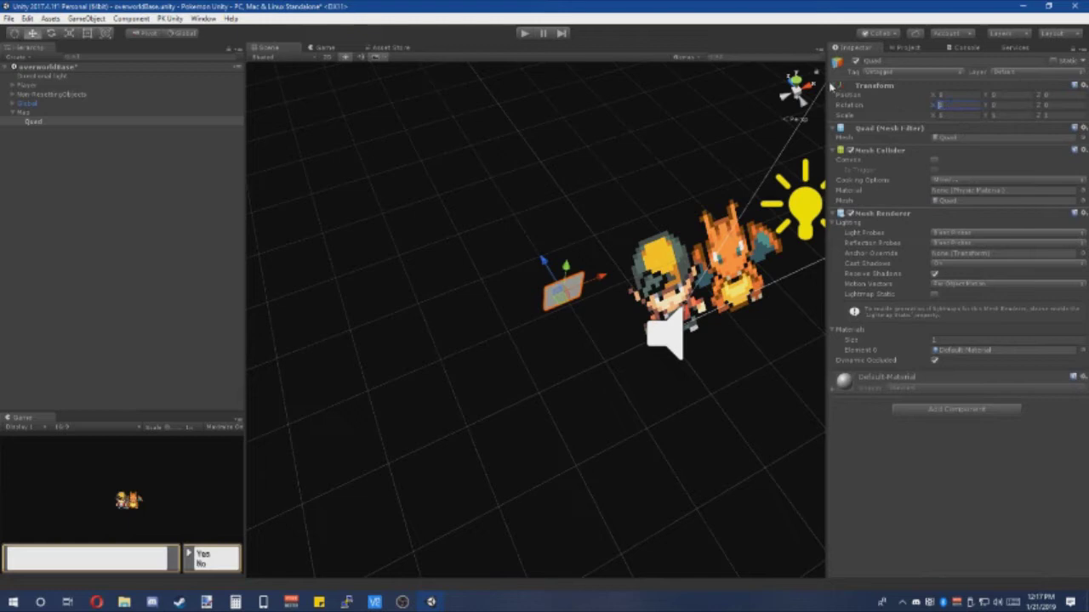
type("90")
left_click(968, 96)
left_click_drag(620, 228, 552, 190, "alt")
Step: Set the Map object's position to 0 on X, Y and Z
left_click(153, 112)
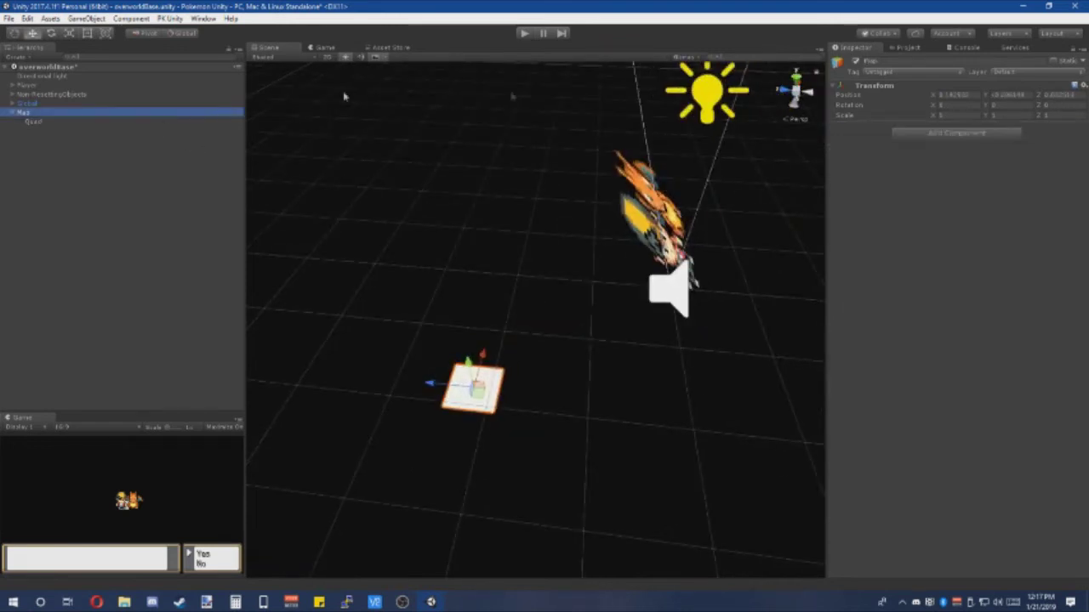
left_click(957, 96)
type("0")
left_click(1011, 96)
type("0")
left_click(1069, 96)
type("0")
Step: Scale the ground Quad to 9 on both X and Y
left_click_drag(648, 245, 379, 287, "alt")
scroll(406, 263, "up", 5)
scroll(400, 268, "down", 5)
double_click(66, 122)
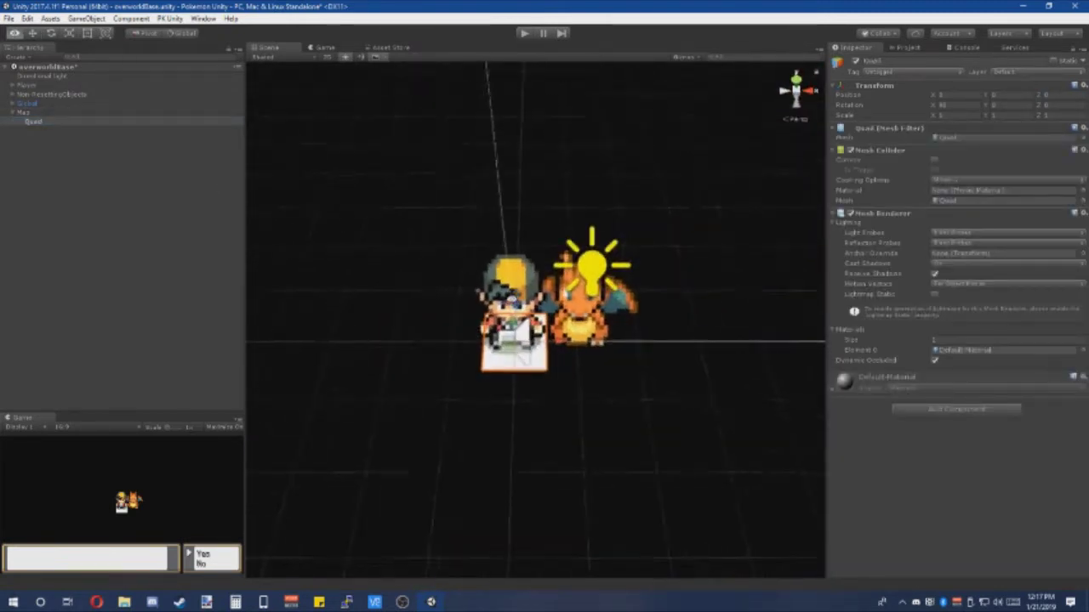
left_click_drag(966, 116, 834, 124)
type("10")
key("Tab")
key("shift+Tab")
type("9")
key("Tab")
type("9")
Step: Place the m_cliffCornerOut model on the ground behind the characters and make it a child of Map
right_click_drag(522, 293, 524, 297)
key("s")
key("w")
left_click(912, 49)
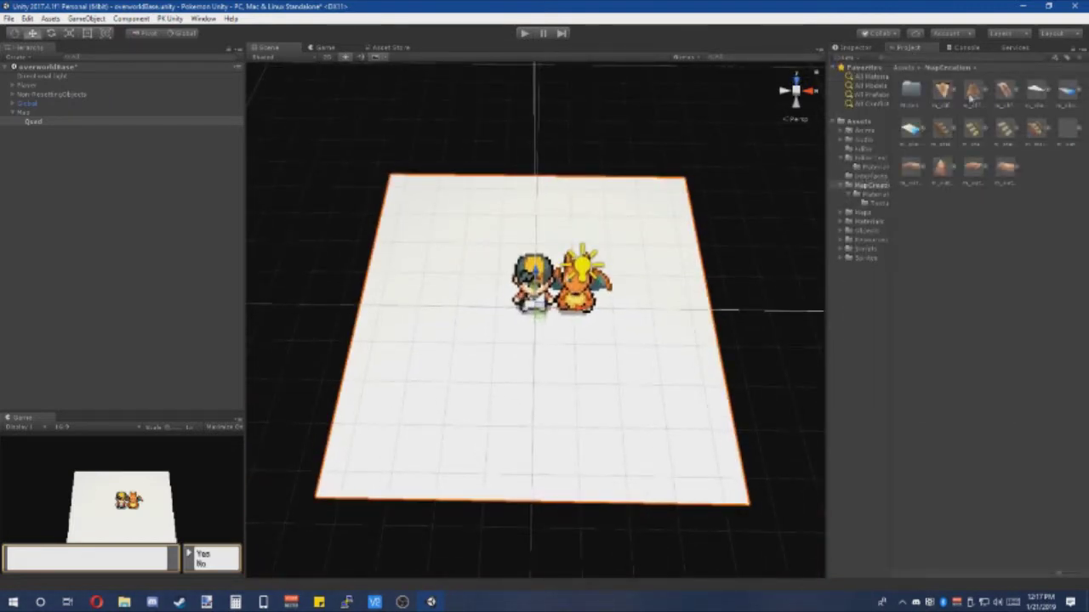
left_click_drag(972, 101, 575, 227)
left_click_drag(47, 85, 34, 121)
Step: Set the cliff corner's position to X 1 and Z 2
left_click(864, 48)
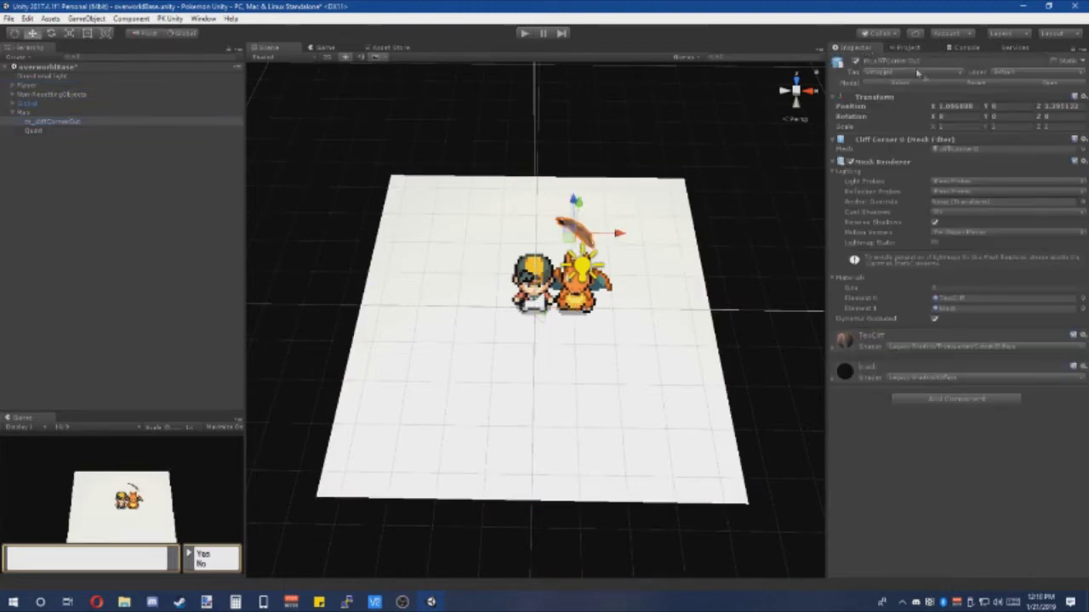
left_click(953, 106)
type("1")
key("Return")
left_click(1059, 105)
type("2")
Step: Set the cliff corner's Y rotation to 90 and move it further along positive X with grid snapping
left_click_drag(670, 201, 454, 154, "alt")
right_click_drag(454, 154, 418, 140)
key("w")
left_click_drag(418, 140, 640, 242, "alt")
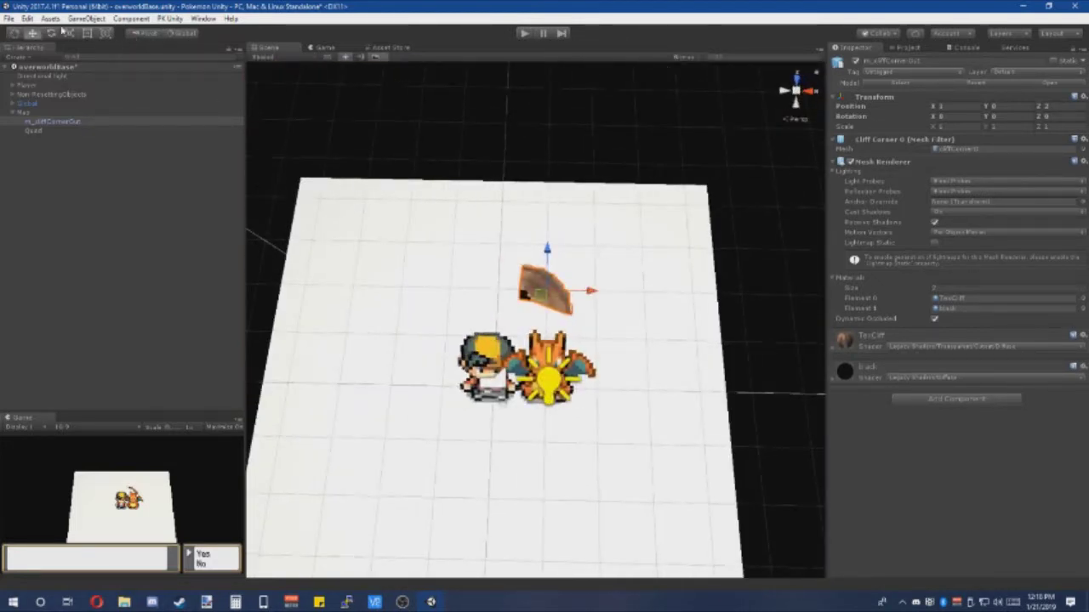
key("e")
left_click_drag(957, 117, 723, 117)
type("90")
key("BackSpace")
key("BackSpace")
type("0")
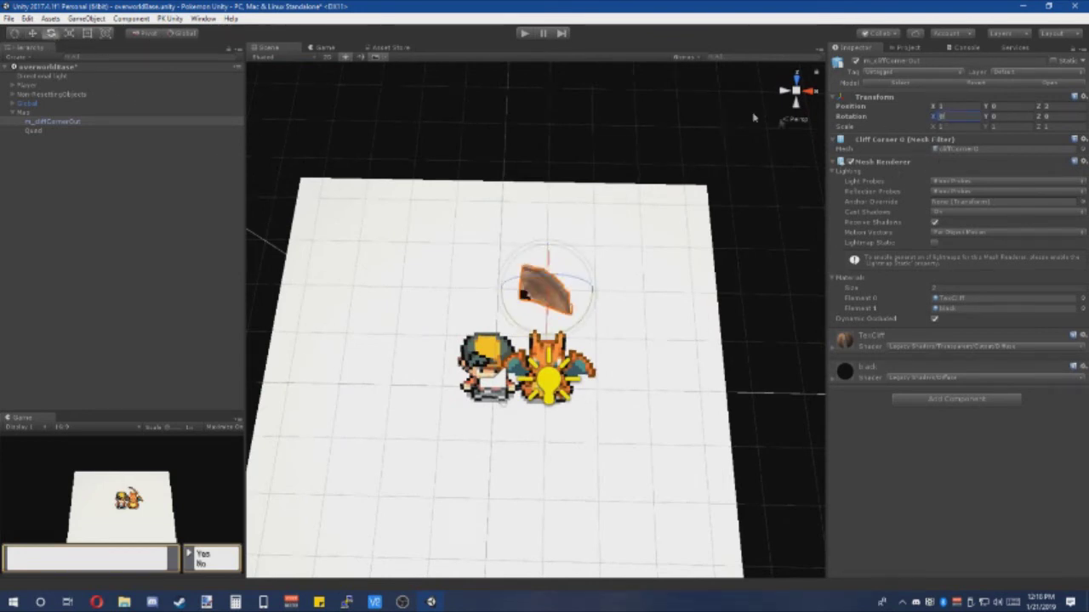
key("Tab")
type("90")
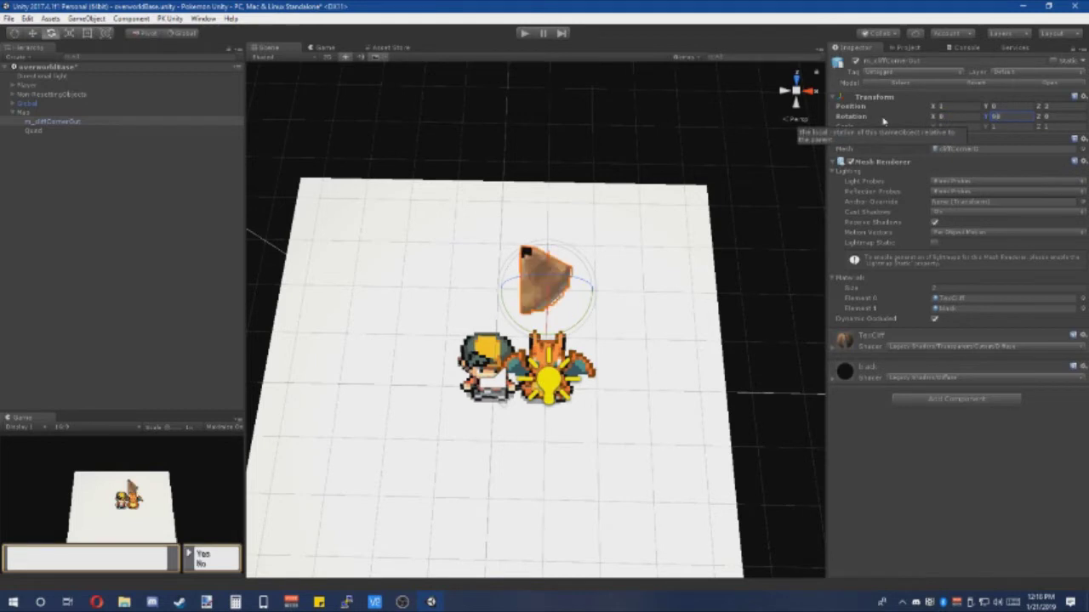
left_click(33, 33)
left_click_drag(589, 290, 686, 293, "ctrl")
Step: Add the m_cliffSide model to the scene, set its X and Z positions to 1, and shift it with grid snapping
right_click_drag(641, 327, 672, 304)
key("w")
scroll(671, 304, "down", 5)
left_click(907, 46)
left_click_drag(978, 107, 408, 285)
left_click(954, 107)
type("1")
key("Tab")
type("3")
key("Tab")
type("1")
left_click_drag(438, 264, 466, 370, "ctrl")
Step: Set the m_cliffSide model's Y rotation to 180
left_click(907, 47)
left_click(845, 57)
left_click(856, 47)
left_click(999, 116)
type("90")
key("Return")
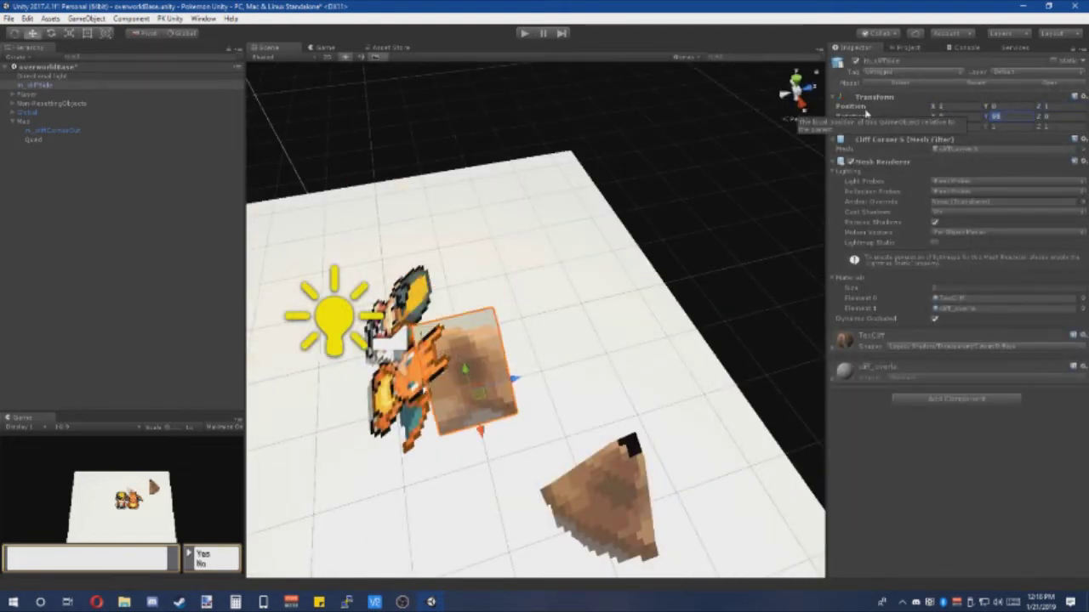
type("180")
Step: Move the cliff side with grid snapping to line up with the cliff corner and make it a child of Map
left_click_drag(587, 281, 570, 317, "alt")
left_click_drag(500, 334, 571, 328, "ctrl")
left_click_drag(587, 331, 738, 416, "alt")
left_click_drag(36, 85, 64, 143)
Step: Duplicate the cliff side into a row of six and close its far end with a corner copy at Y rotation 180
key("ctrl+d")
left_click_drag(531, 289, 451, 306, "ctrl")
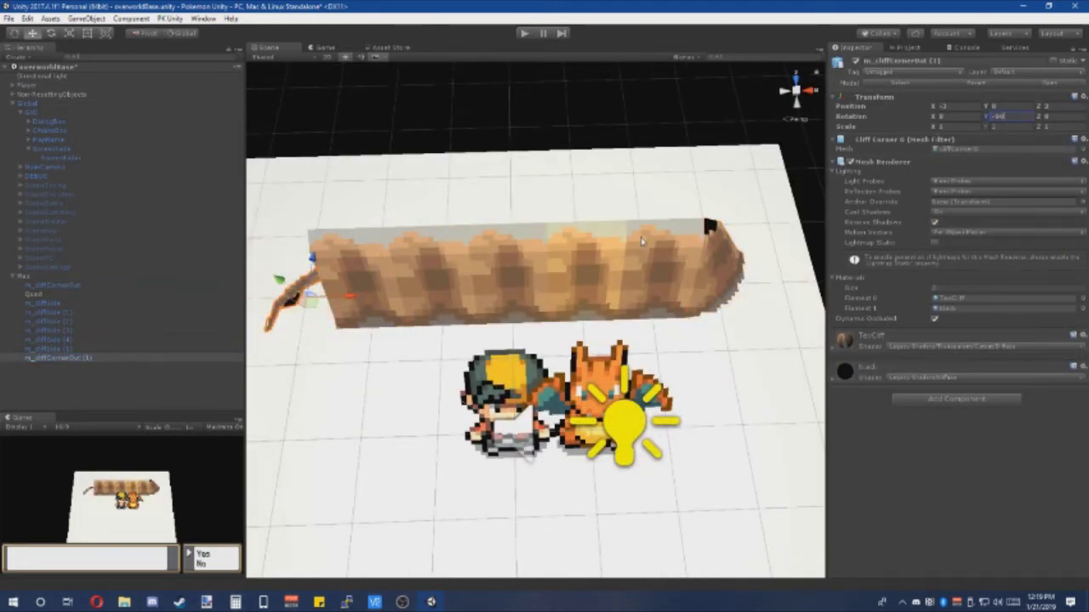
key("Return")
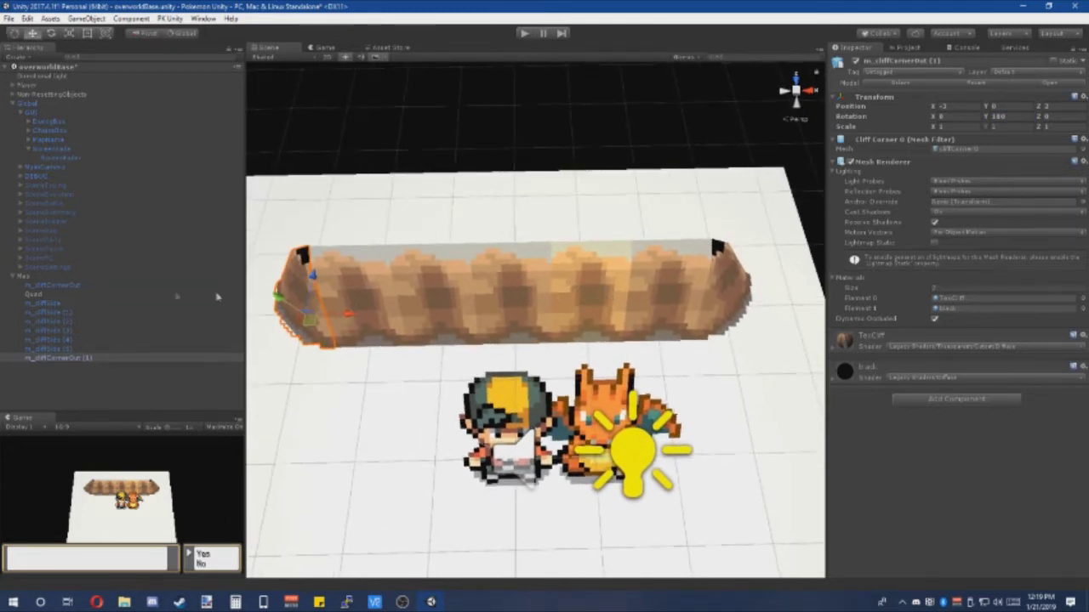
Step: Assign the grass1 material to the ground Quad
left_click(68, 294)
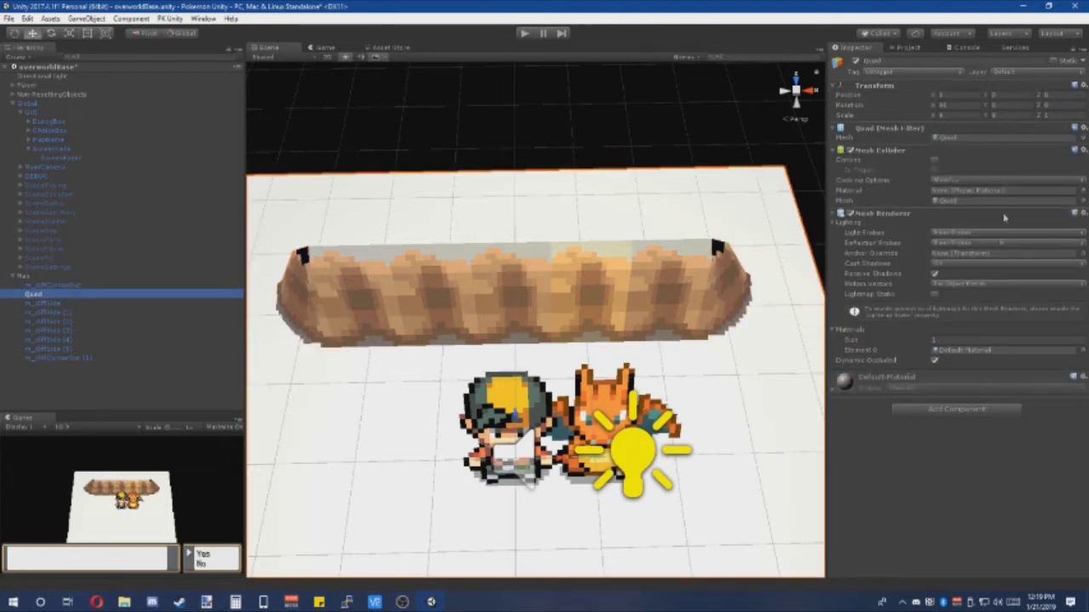
left_click(1083, 351)
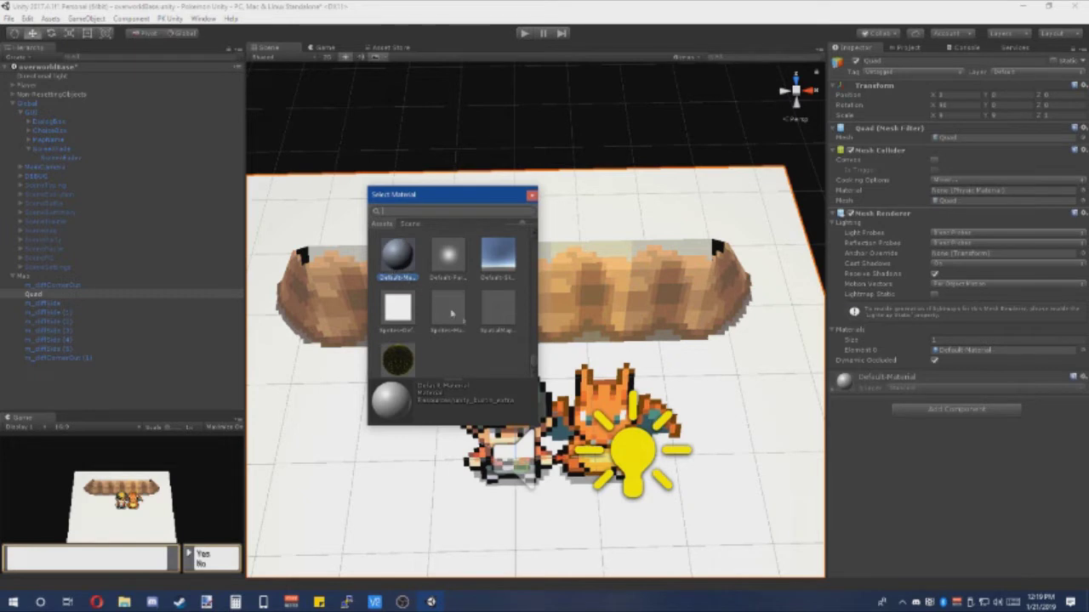
left_click_drag(534, 365, 540, 234)
type("grass")
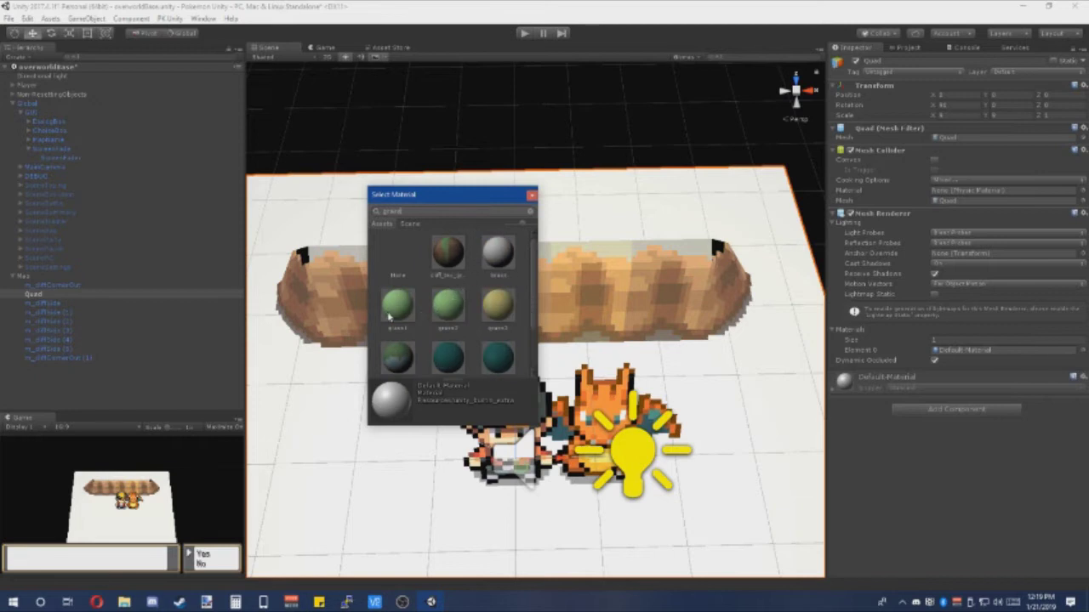
double_click(389, 316)
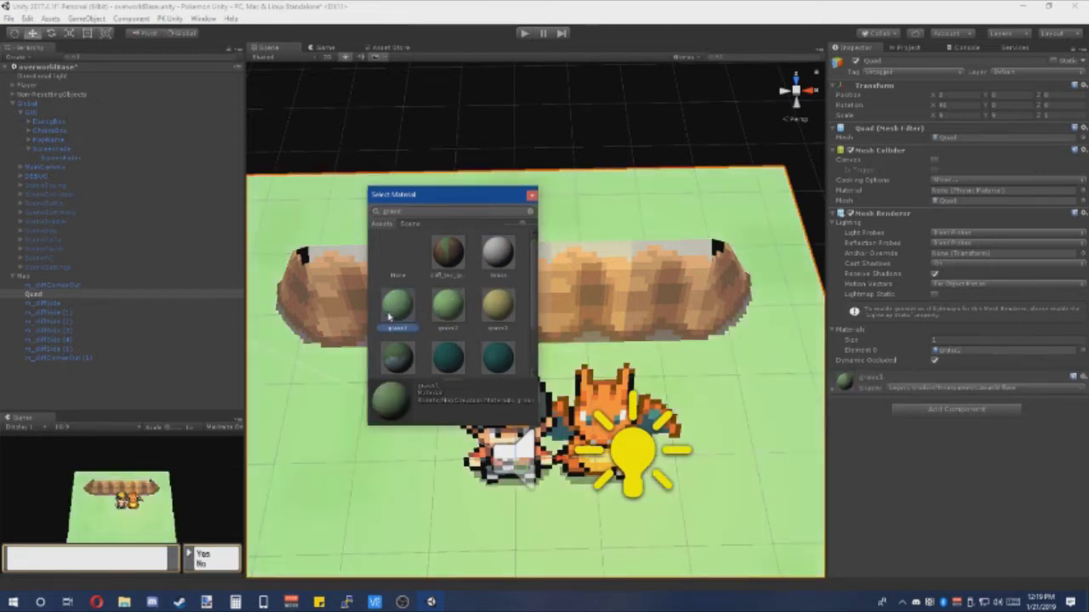
scroll(620, 382, "down", 6)
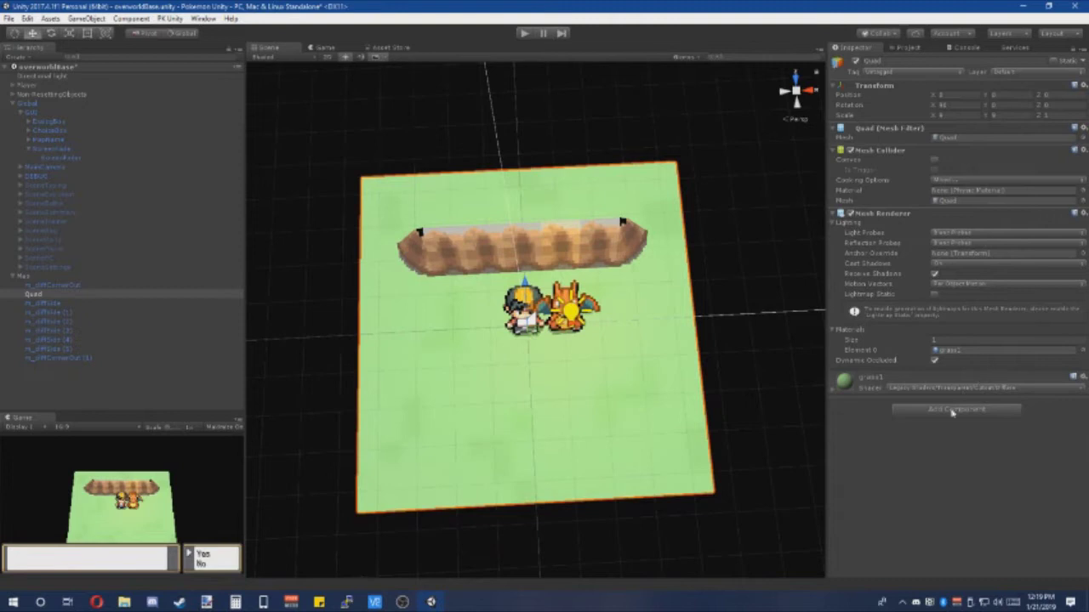
Step: Add a Texture Tile To Scale component to the ground Quad and set its Scale Size Reference to 32
left_click(951, 410)
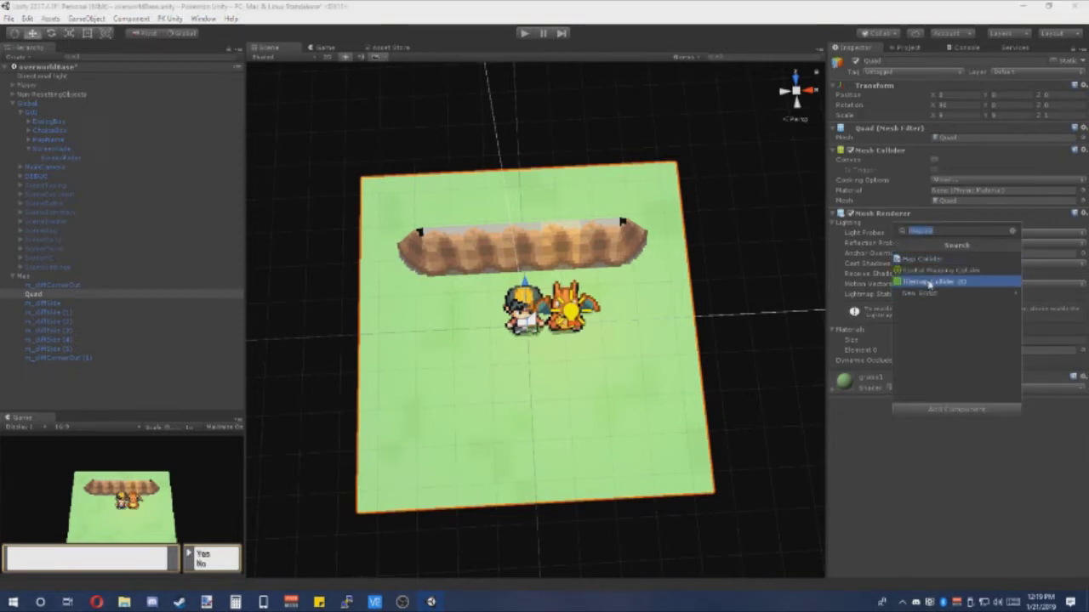
key("BackSpace")
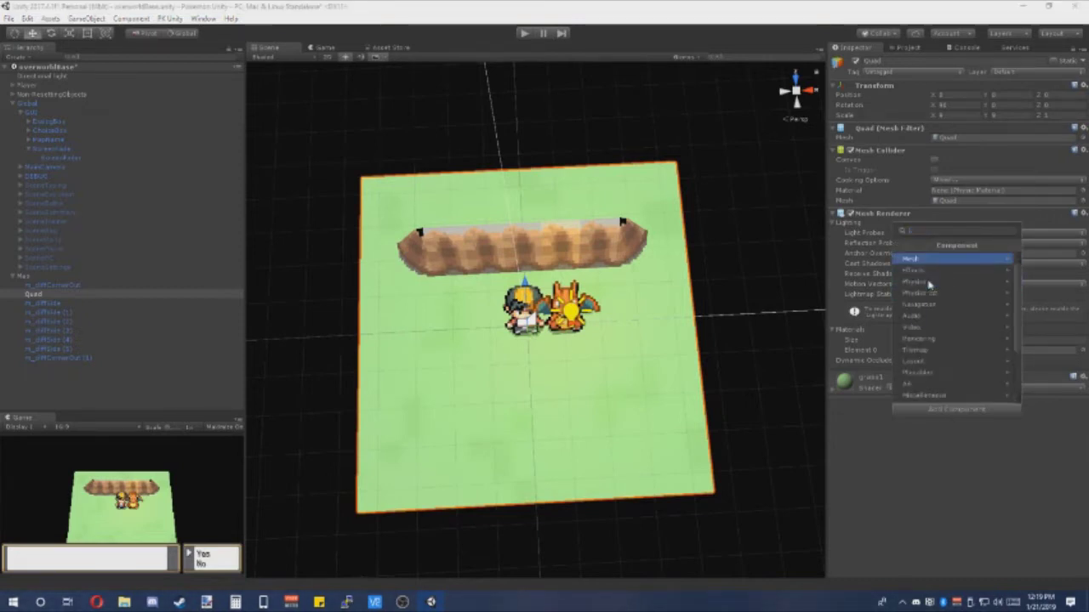
type("til")
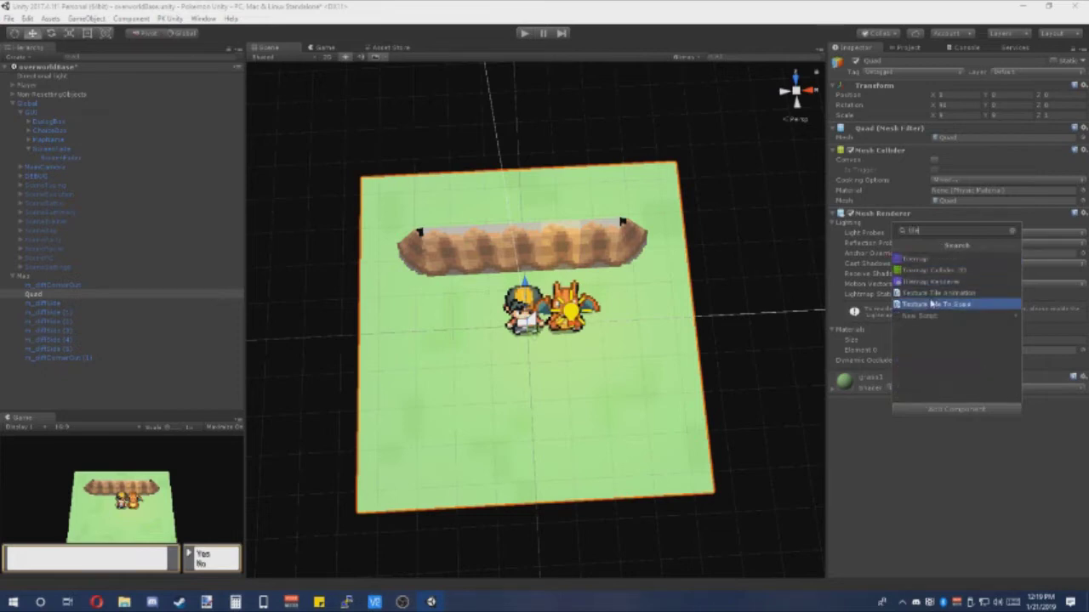
left_click(933, 305)
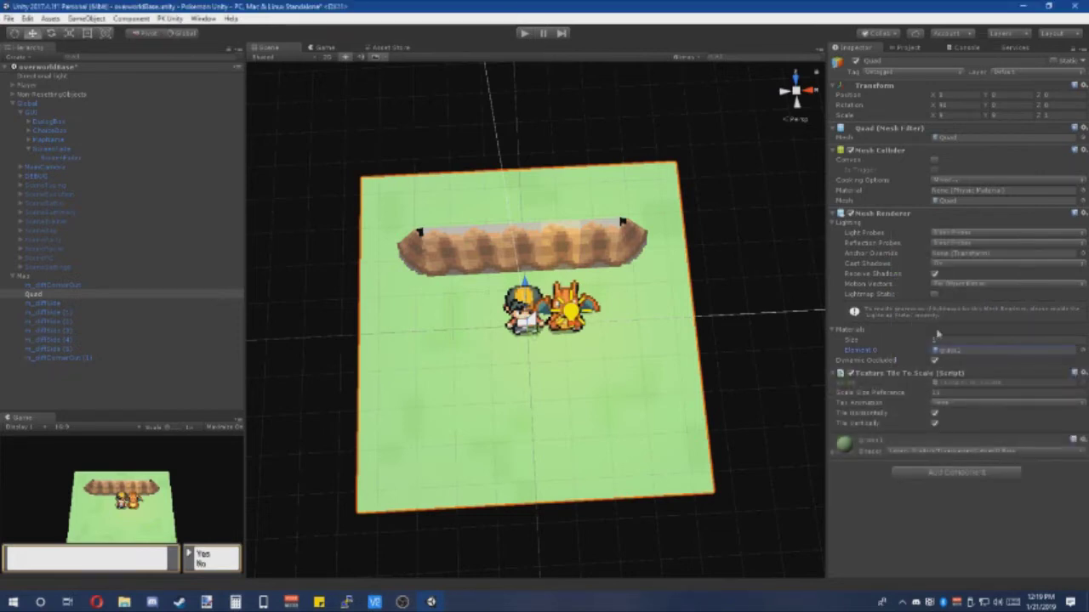
left_click(843, 393)
type("32")
Step: Inspect the tiled grass ground and the cliff row from several angles
scroll(637, 392, "up", 5)
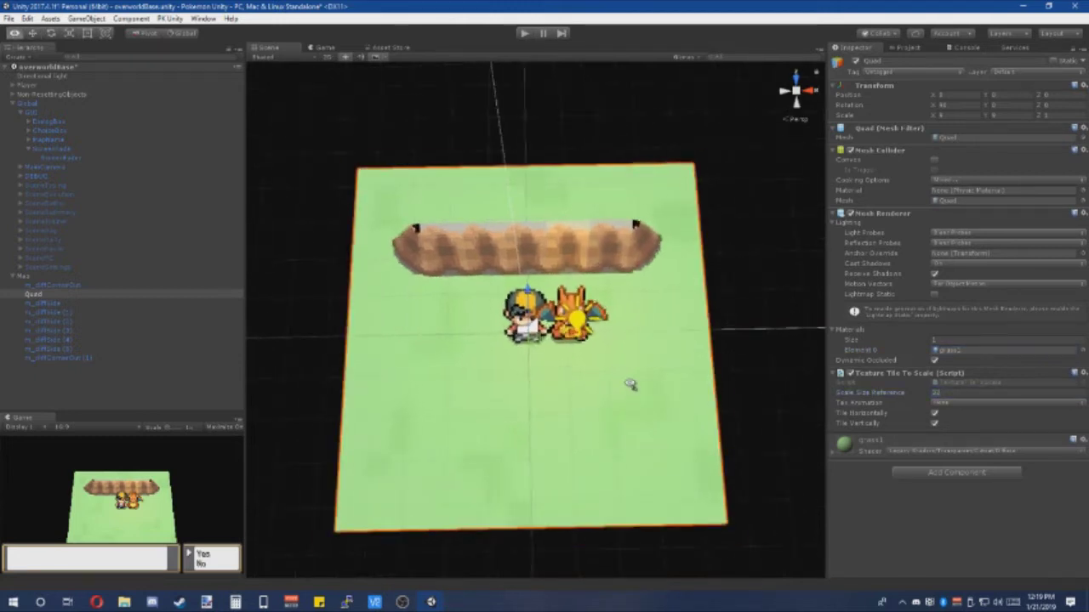
scroll(608, 381, "down", 3)
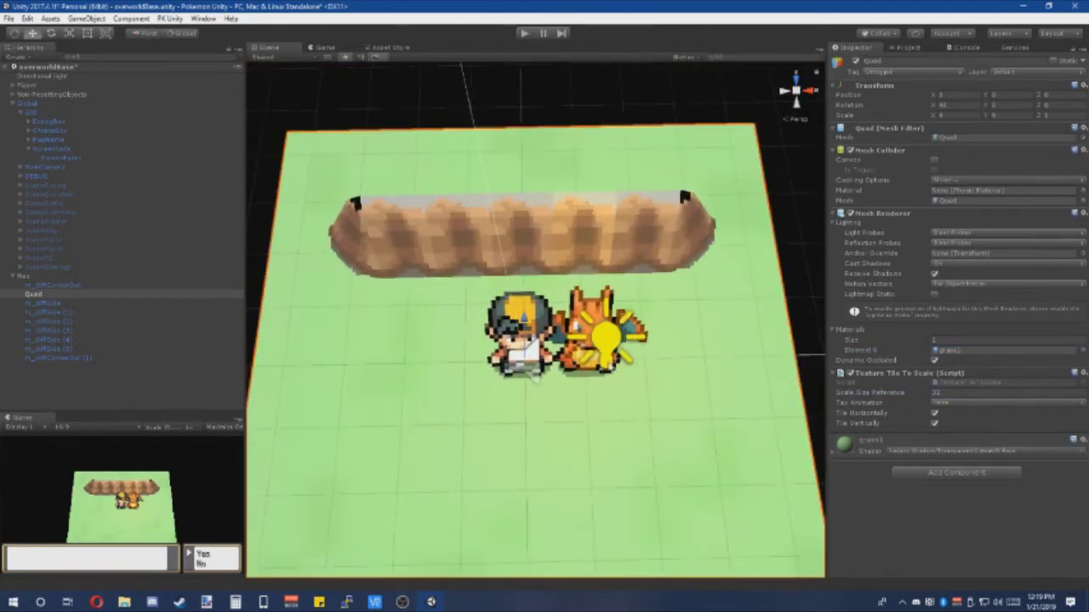
key("a")
right_click_drag(534, 329, 537, 326)
key("d")
right_click_drag(546, 369, 561, 349)
key("a")
key("w")
key("d")
left_click_drag(561, 410, 581, 392, "alt")
right_click_drag(625, 332, 556, 331)
key("d")
Step: Replace the second material of all the m_cliffSide pieces, without the corners, with grass1
left_click(34, 294)
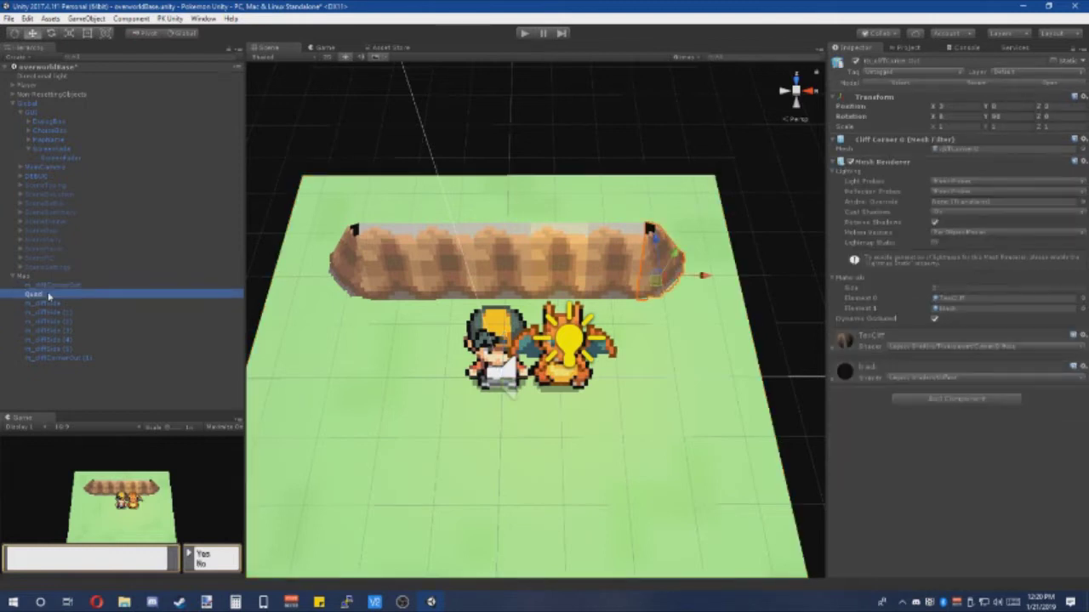
left_click(50, 305)
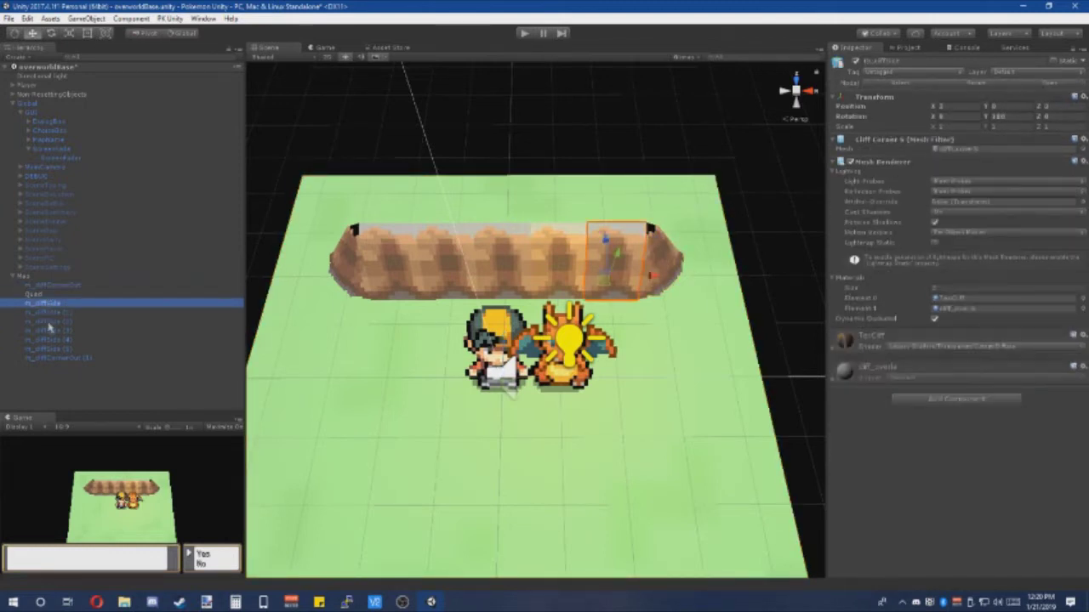
left_click(57, 358, "shift")
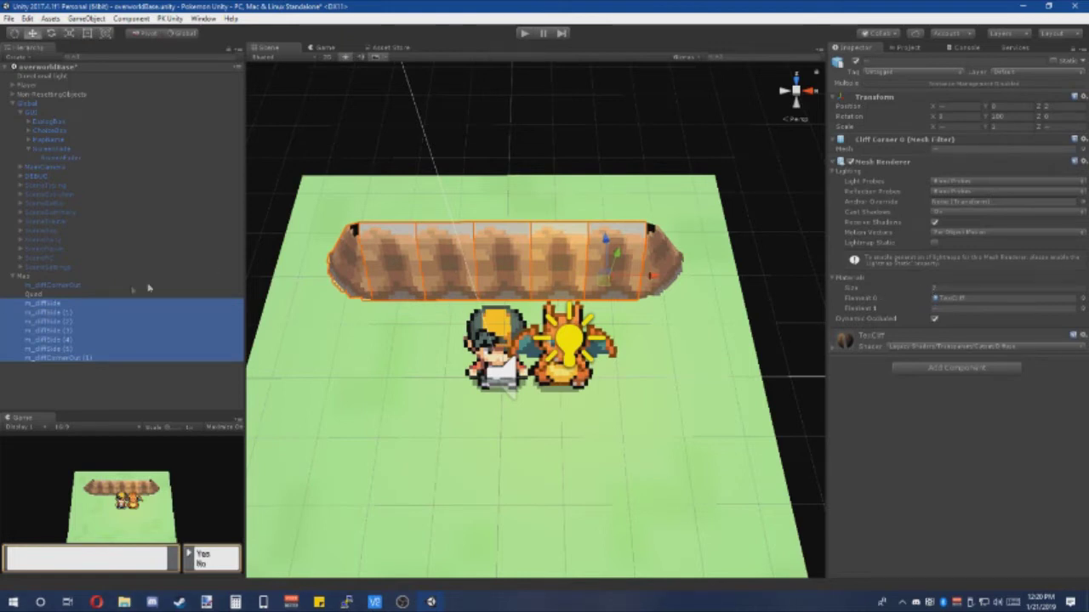
left_click(86, 360, "ctrl")
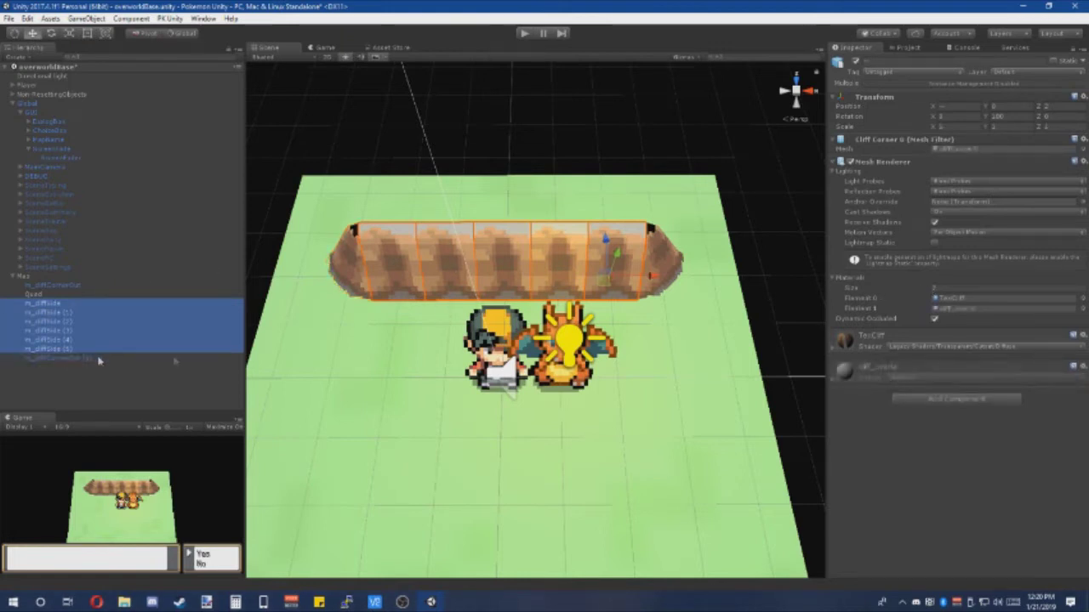
left_click(1082, 309)
type("grass")
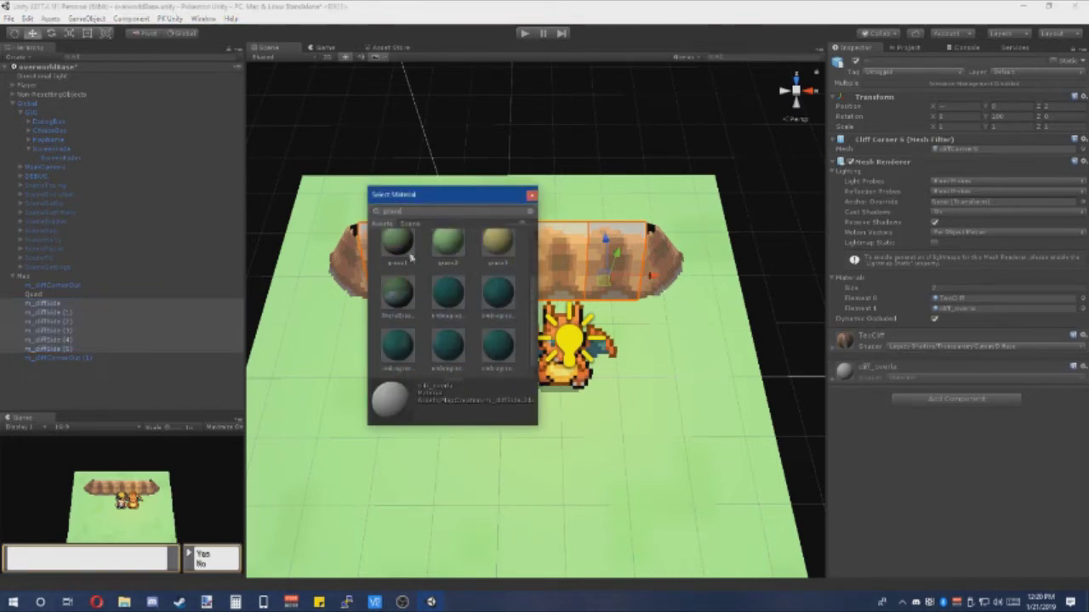
left_click(400, 254)
double_click(401, 254)
Step: Replace the second material of both m_cliffCornerOut pieces with grass1
middle_click_drag(391, 265, 436, 273)
scroll(436, 273, "up", 1)
left_click(92, 289)
left_click(76, 358)
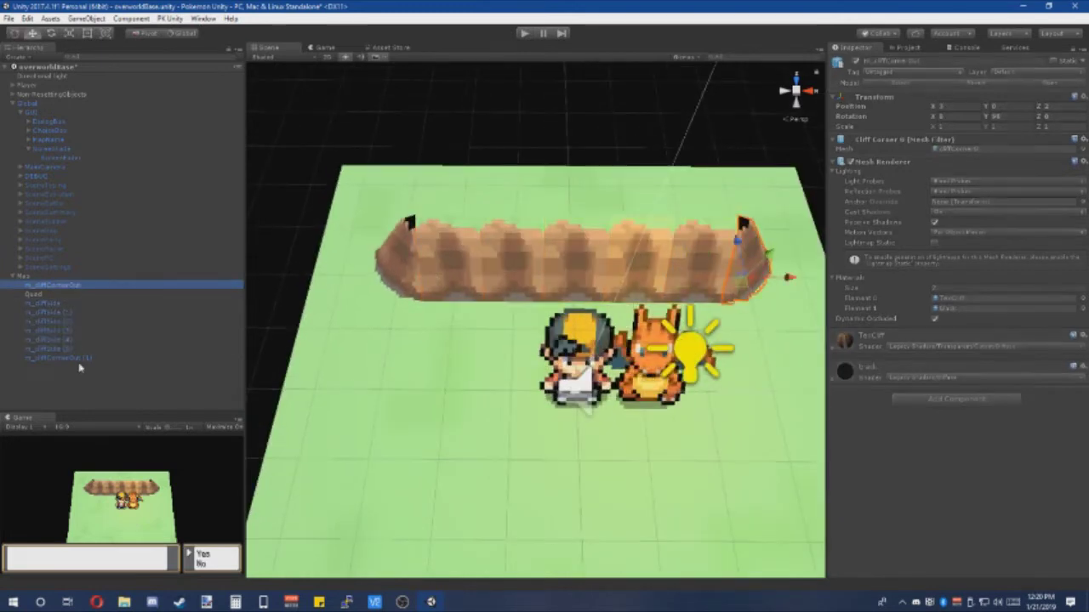
left_click(68, 285, "ctrl")
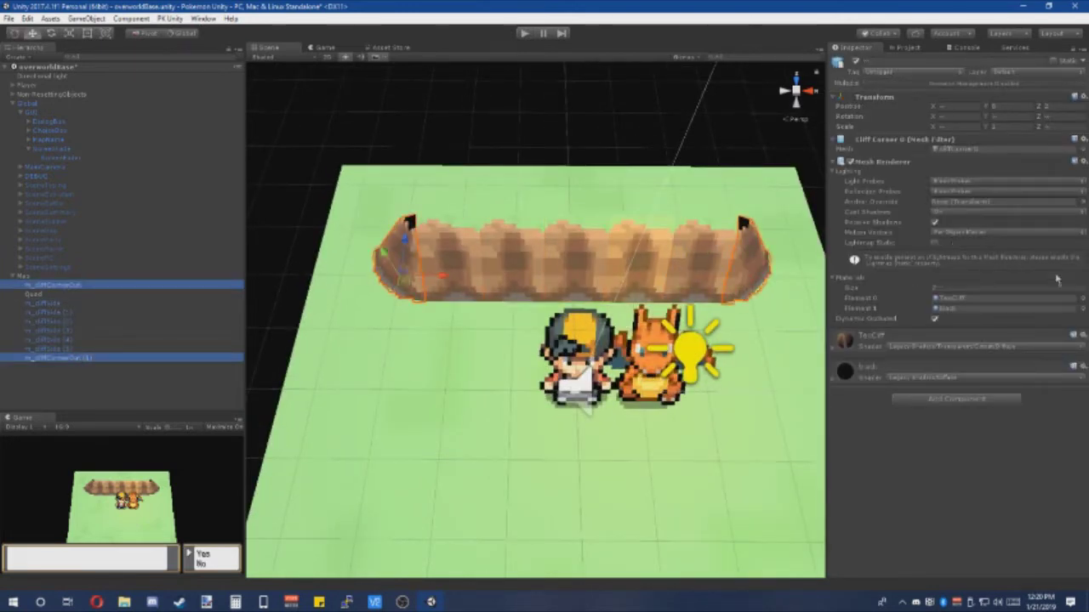
left_click(1083, 311)
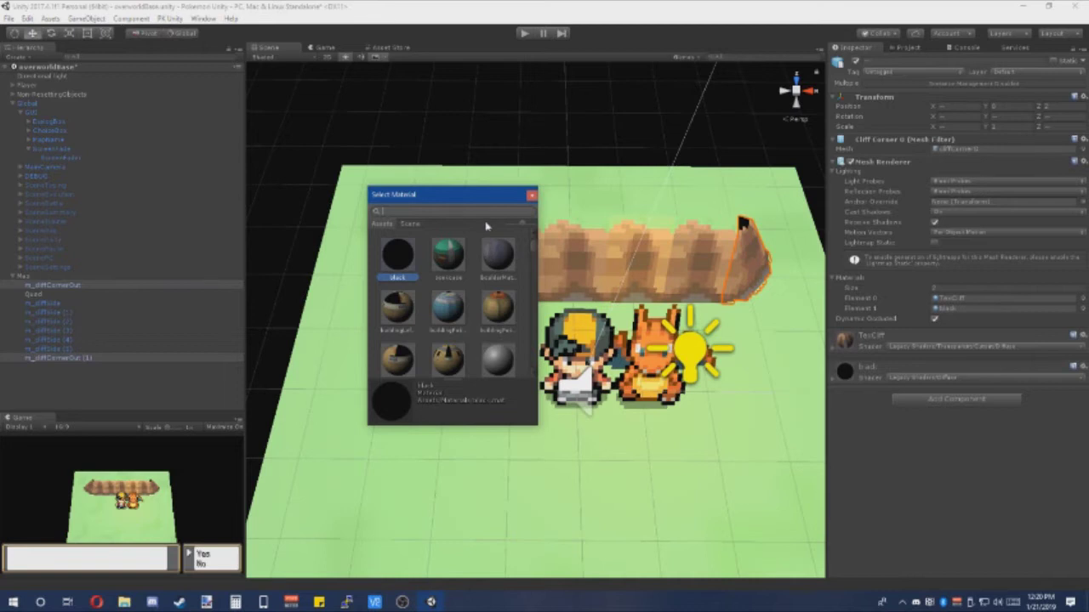
type("grass")
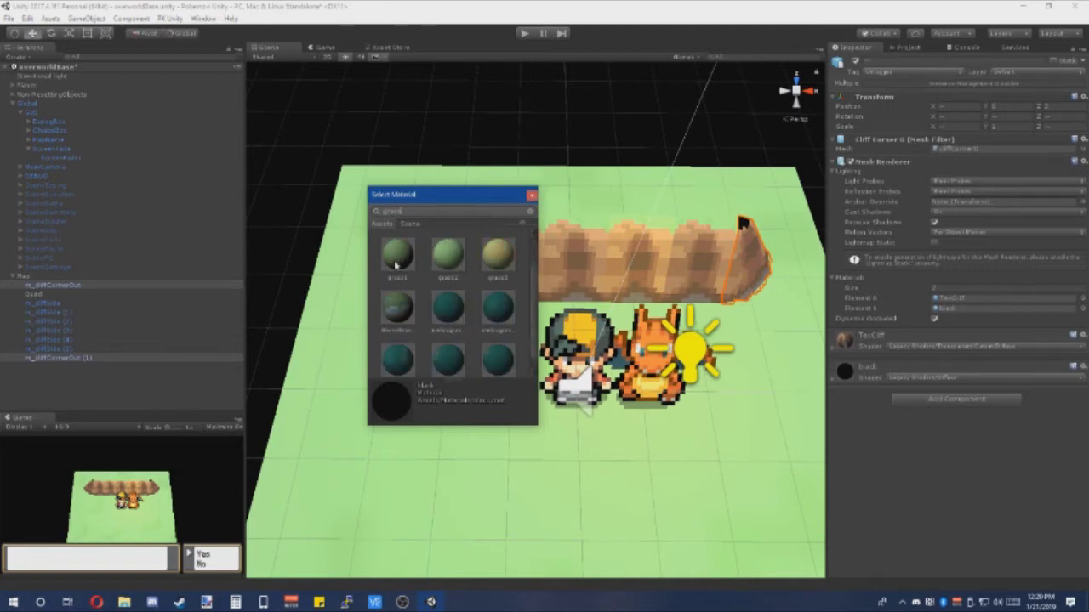
double_click(395, 265)
left_click(396, 265)
Step: Duplicate the two outermost cliff sides to extend both ends of the cliff wall backwards
scroll(503, 272, "down", 3)
mouse_move(503, 272)
right_mouse_down()
mouse_move(489, 272)
mouse_move(505, 272)
right_mouse_up()
left_click(500, 268)
left_click_drag(505, 271, 451, 280, "alt")
key("ctrl+d")
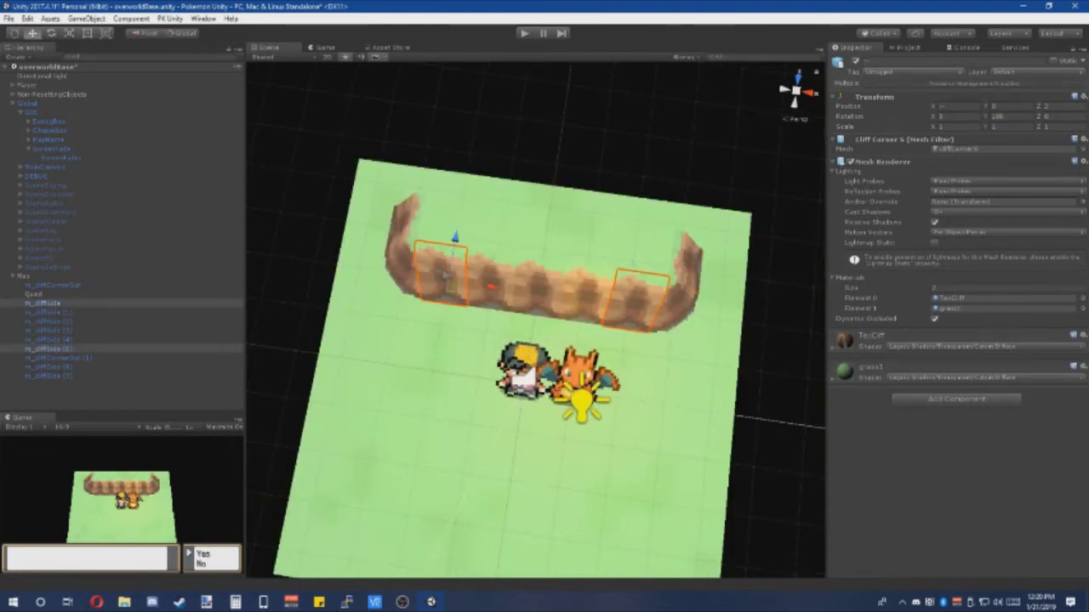
Step: Duplicate the front row of cliff sides and move the copies back to form the rear wall
left_click(43, 303)
left_click(47, 349, "shift")
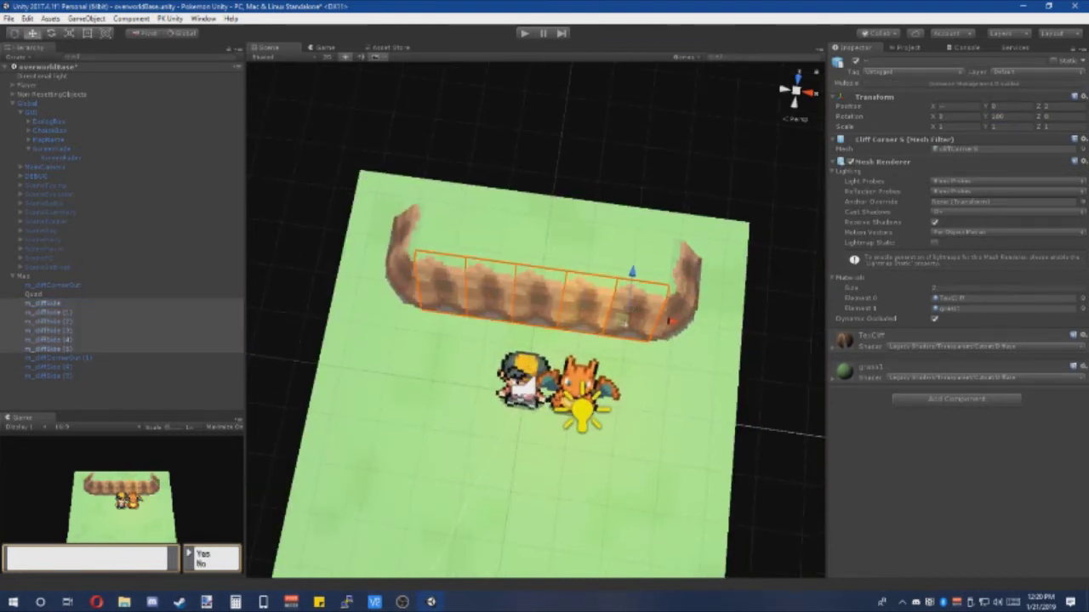
key("ctrl+d")
left_click_drag(544, 289, 597, 182)
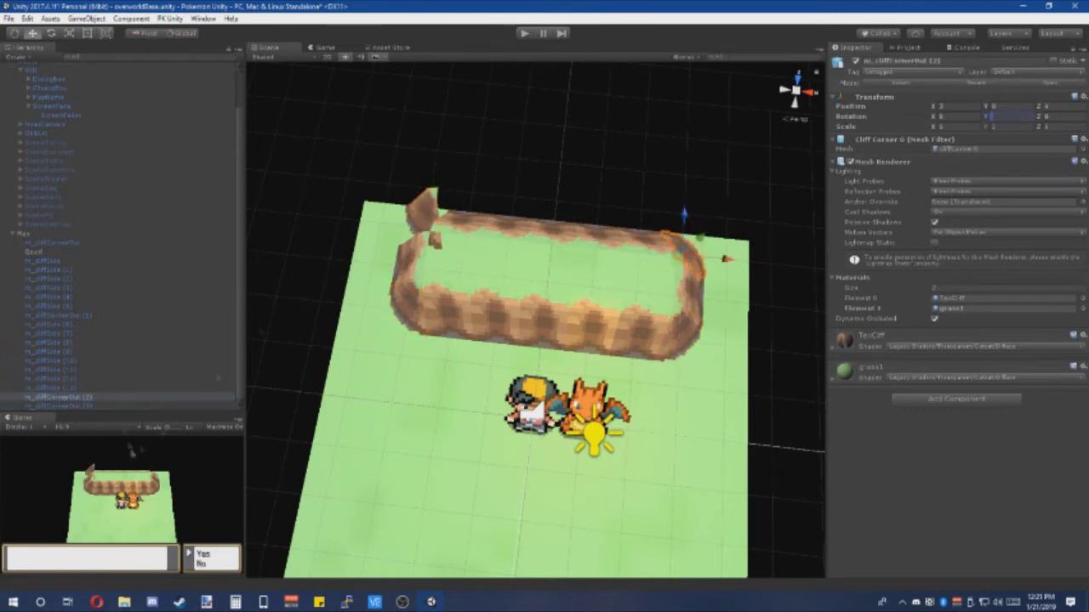
Step: Close the cliff ring by setting the Y rotation of the m_cliffCornerOut (3) copy to -90
left_click_drag(985, 115, 770, 107)
type("-90")
left_click_drag(425, 263, 605, 175, "alt")
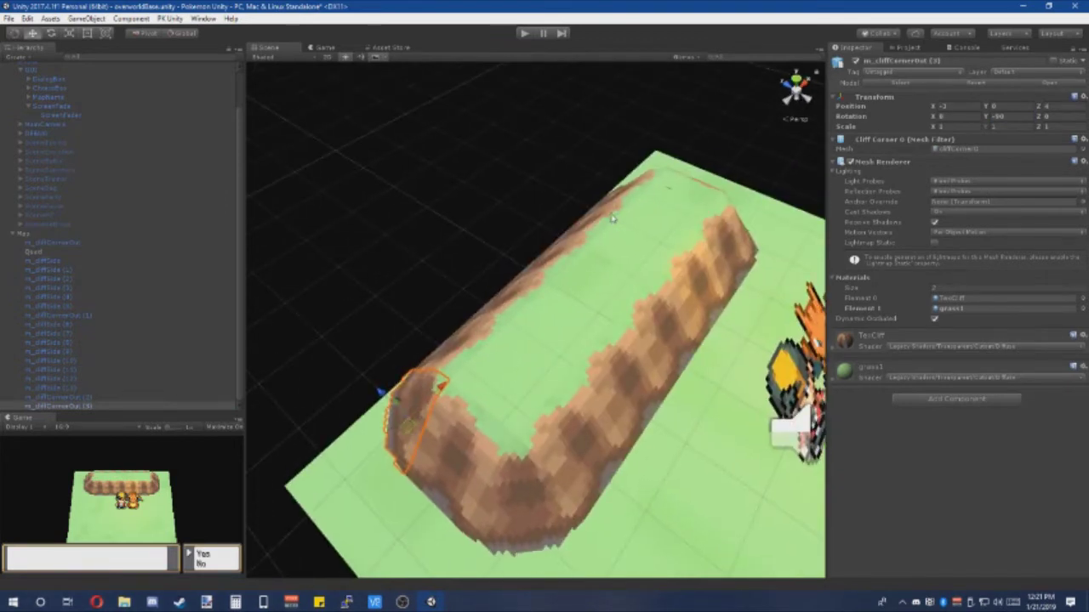
left_click_drag(616, 239, 417, 230, "alt")
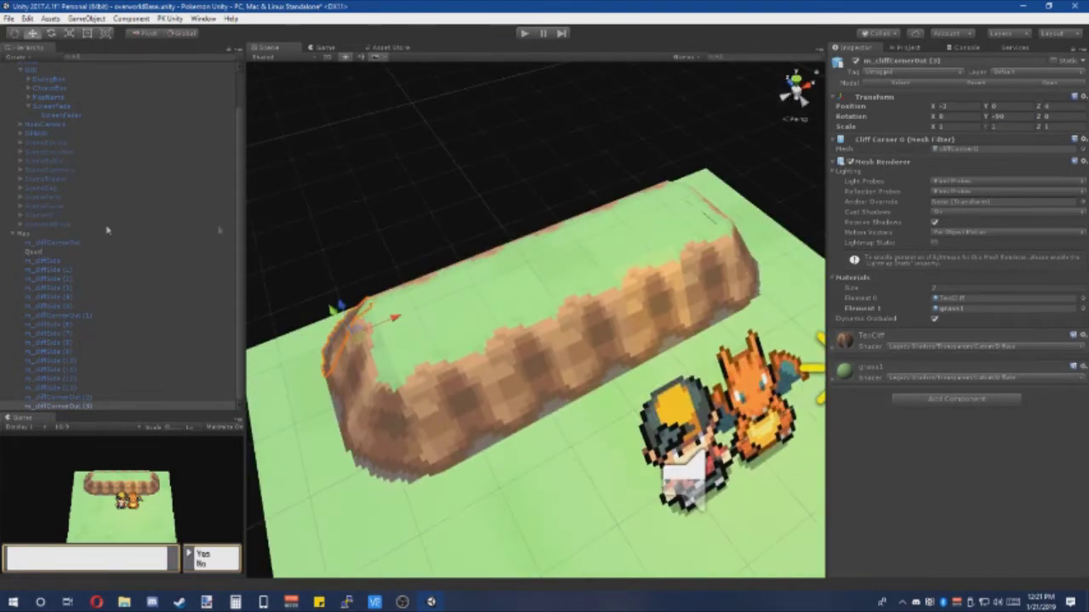
Step: Create a new Quad as a child of Map for the top of the cliff
right_click(46, 236)
mouse_move(92, 338)
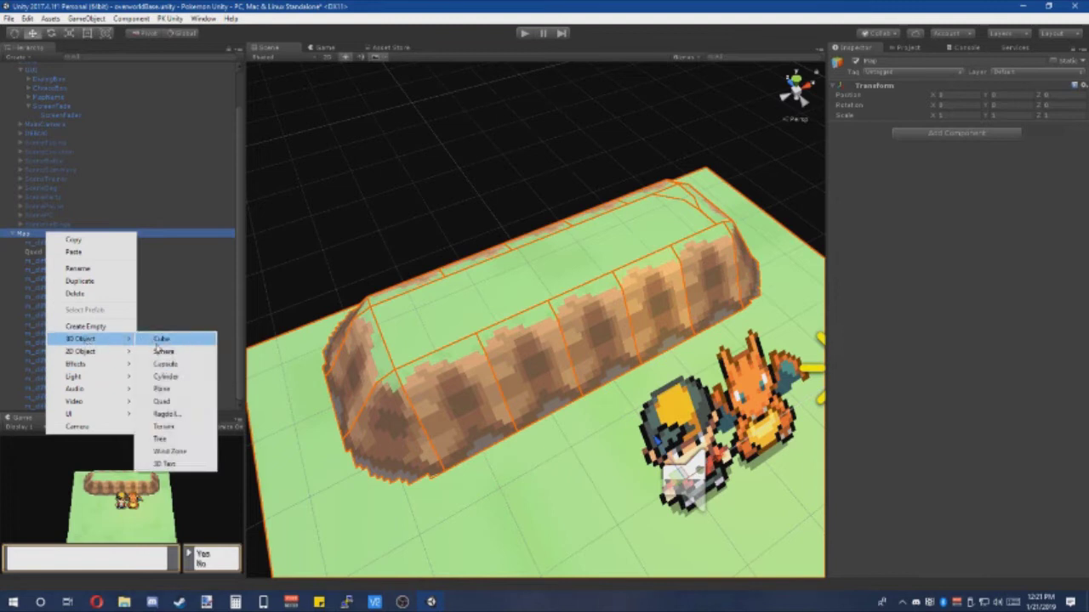
left_click(161, 401)
key("f")
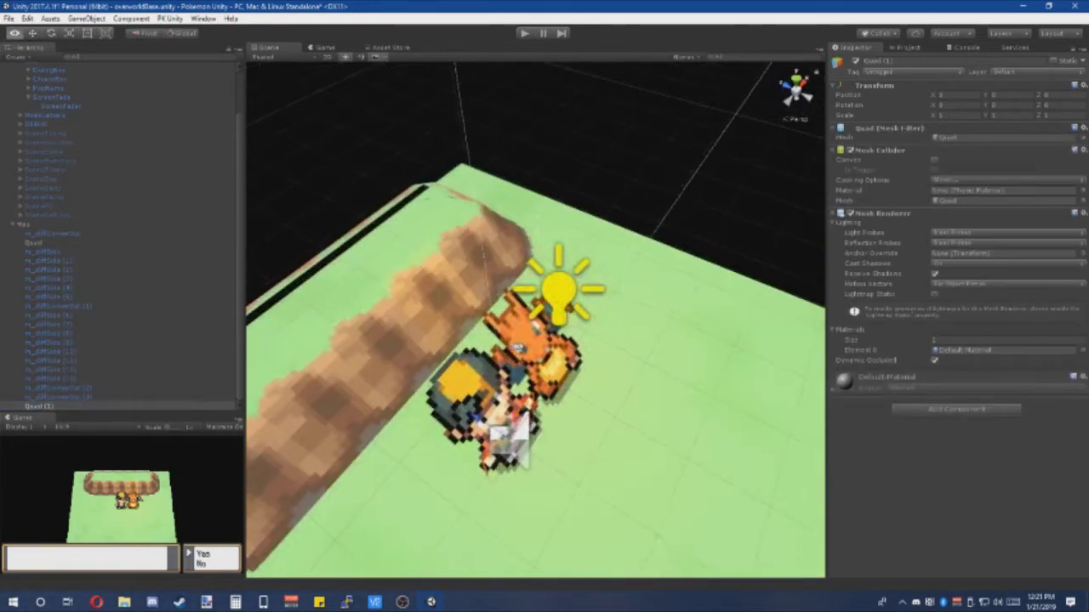
right_click_drag(783, 158, 770, 209)
scroll(770, 209, "up", 3)
left_click_drag(521, 351, 377, 312)
key("f")
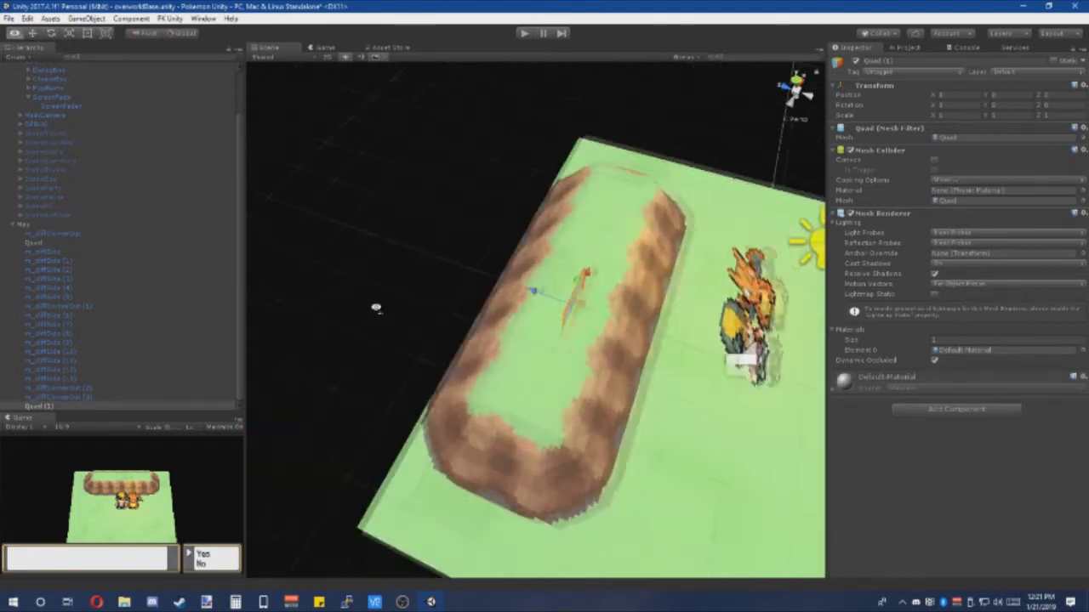
Step: Lay the new quad flat at cliff-top height with an X rotation of 90
left_click(951, 105)
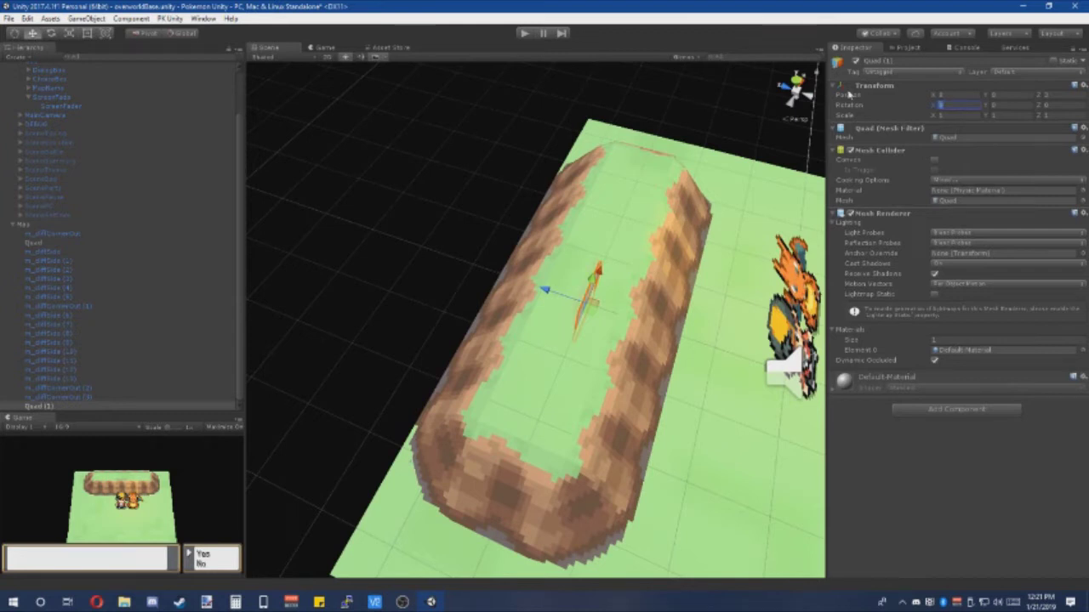
type("90")
left_click_drag(595, 255, 432, 289, "alt")
scroll(508, 264, "down", 2)
Step: Set the cliff-top quad's X scale to 5
left_click(951, 114)
type("3")
key("BackSpace")
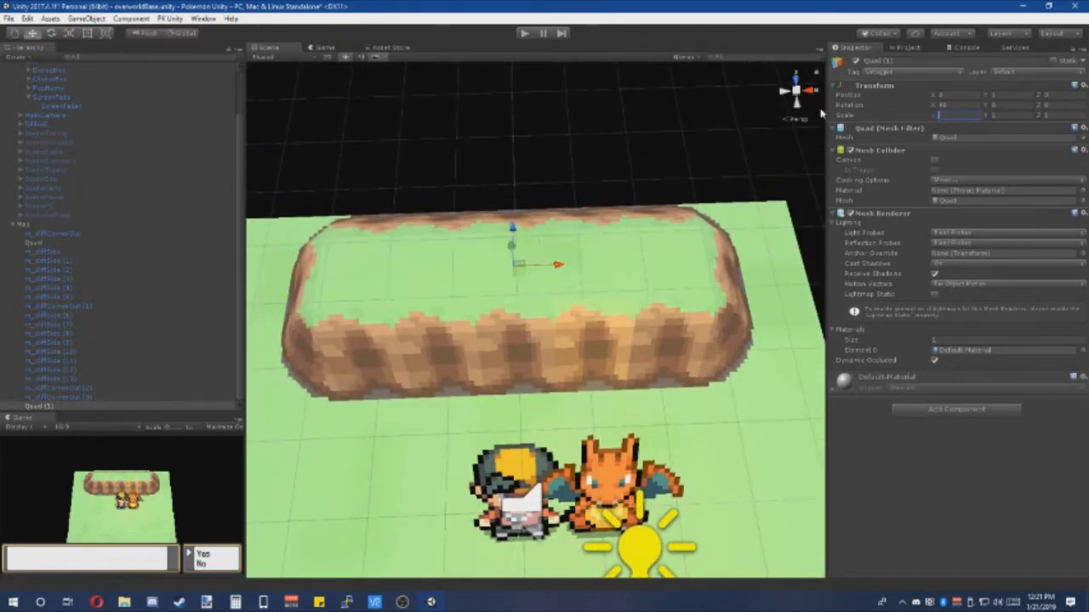
type("4")
key("BackSpace")
type("5")
Step: Assign the grass1 material to the cliff-top quad
right_click_drag(617, 212, 613, 215)
key("s")
key("w")
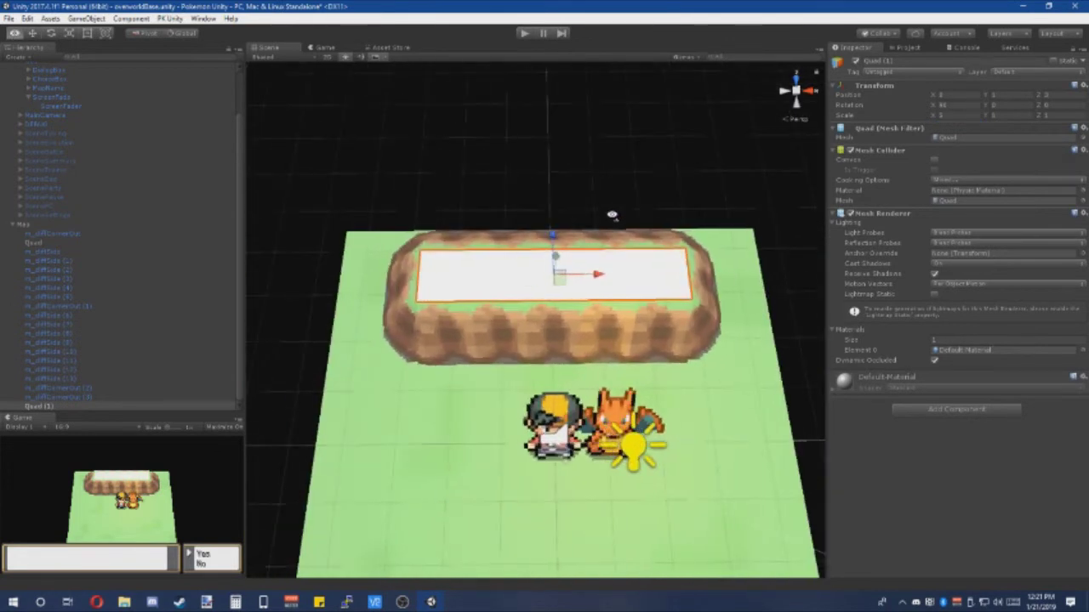
left_click_drag(610, 216, 673, 219, "alt")
right_click_drag(676, 220, 691, 224)
left_click(1083, 352)
type("grass")
double_click(391, 243)
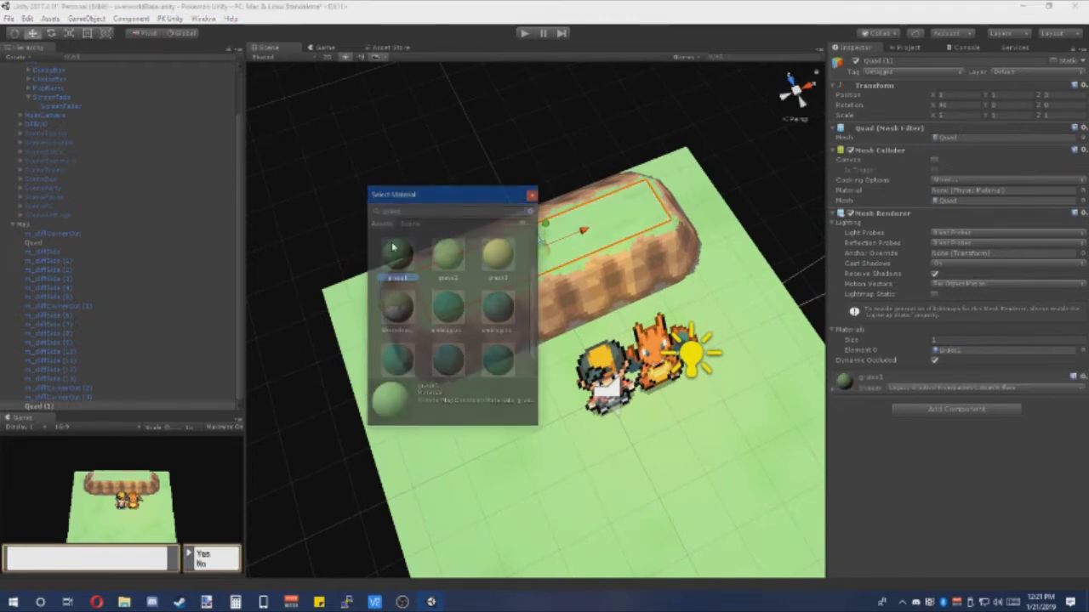
Step: Add a Texture Tile To Scale component to the cliff-top quad
left_click(939, 410)
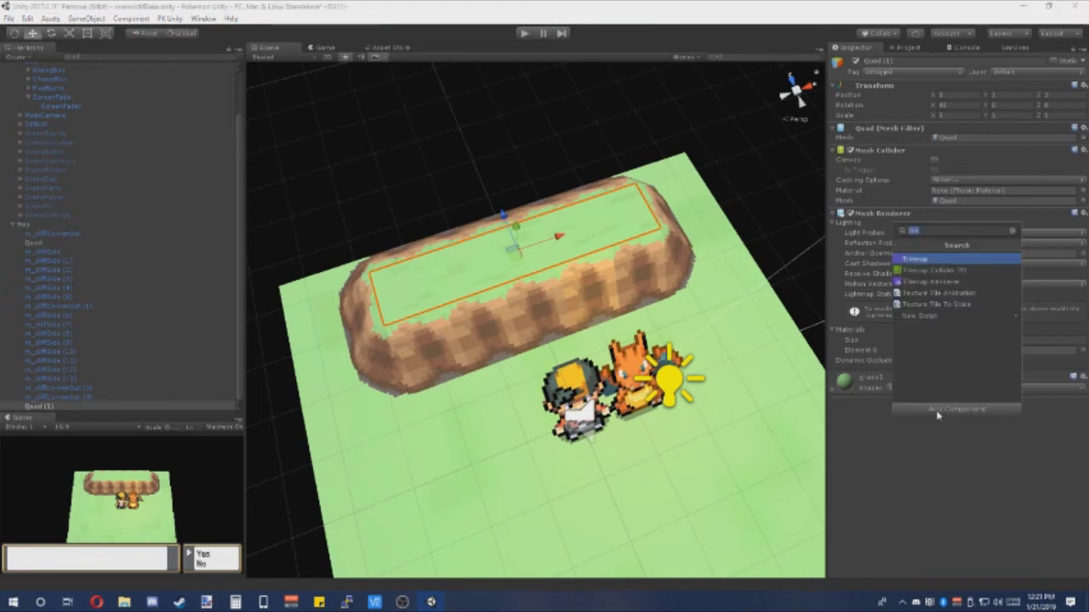
left_click(959, 303)
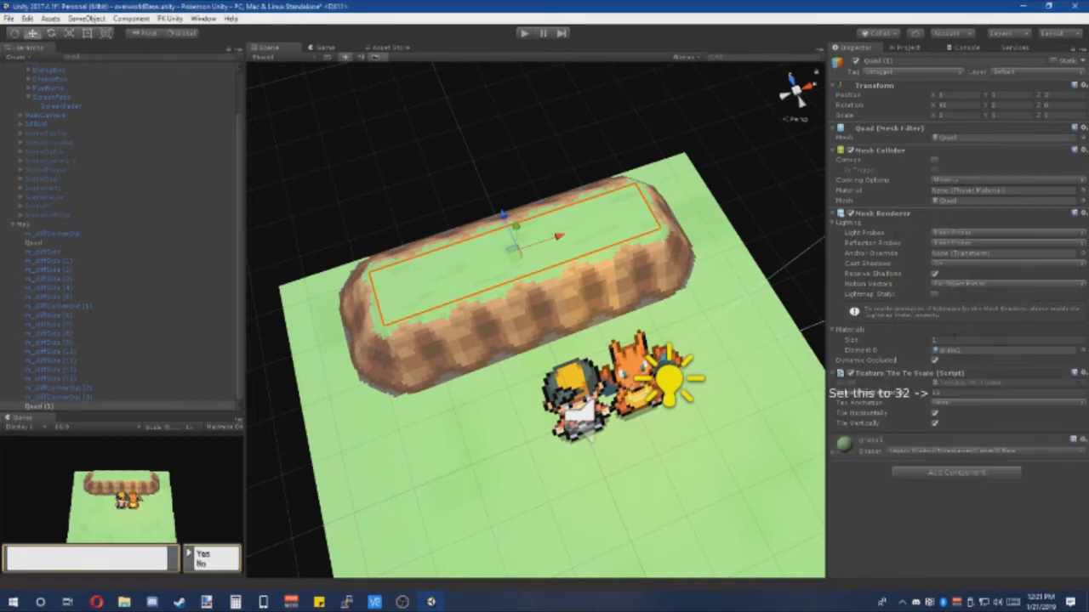
right_click_drag(590, 336, 550, 314)
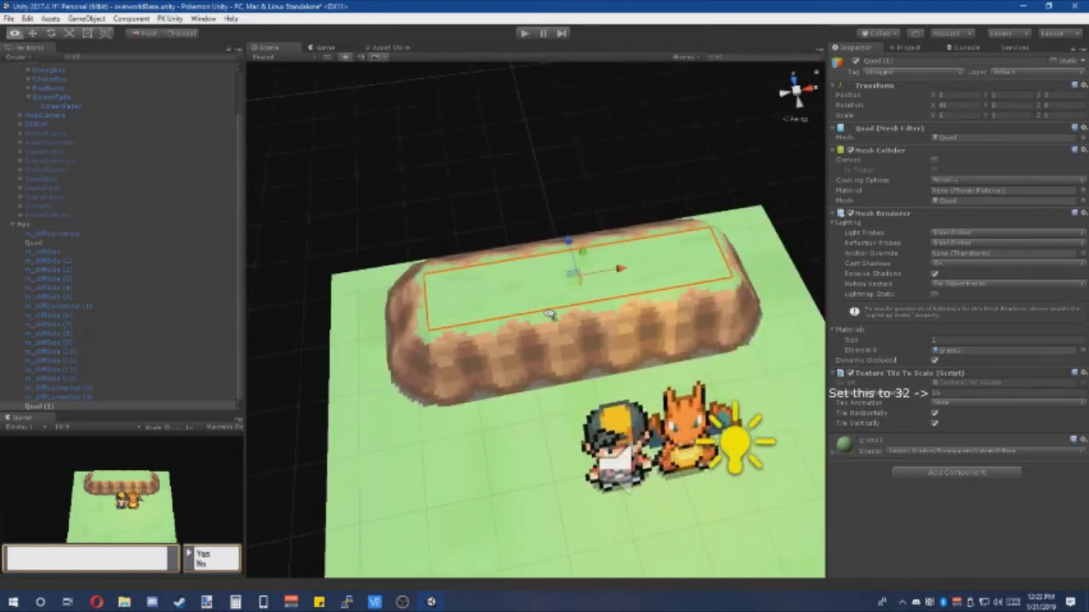
left_click_drag(549, 315, 551, 316, "alt")
left_click_drag(618, 297, 587, 303, "alt")
scroll(585, 304, "down", 3)
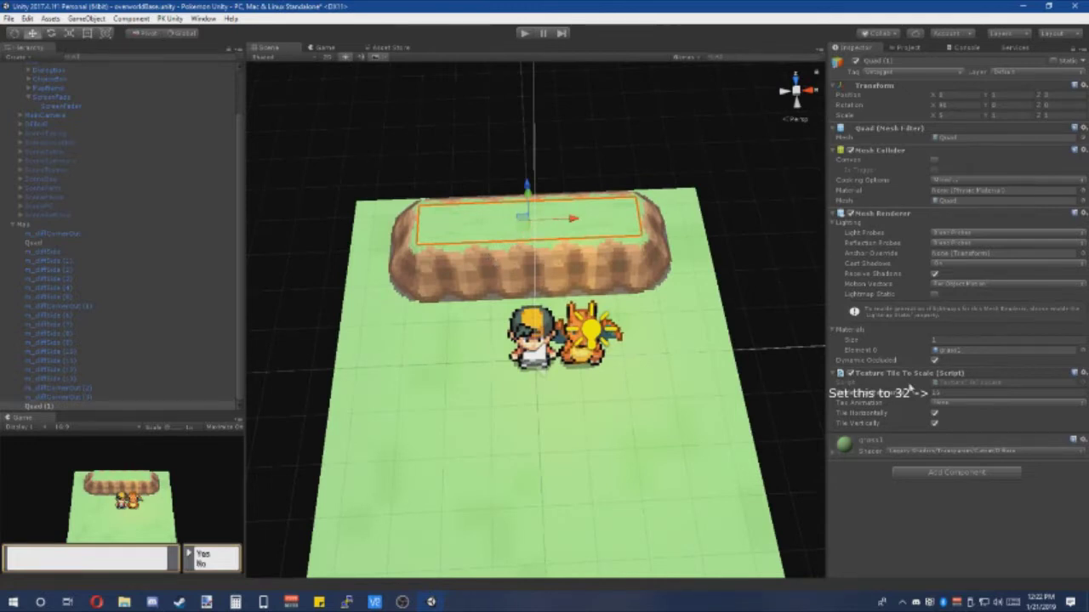
scroll(639, 314, "up", 6)
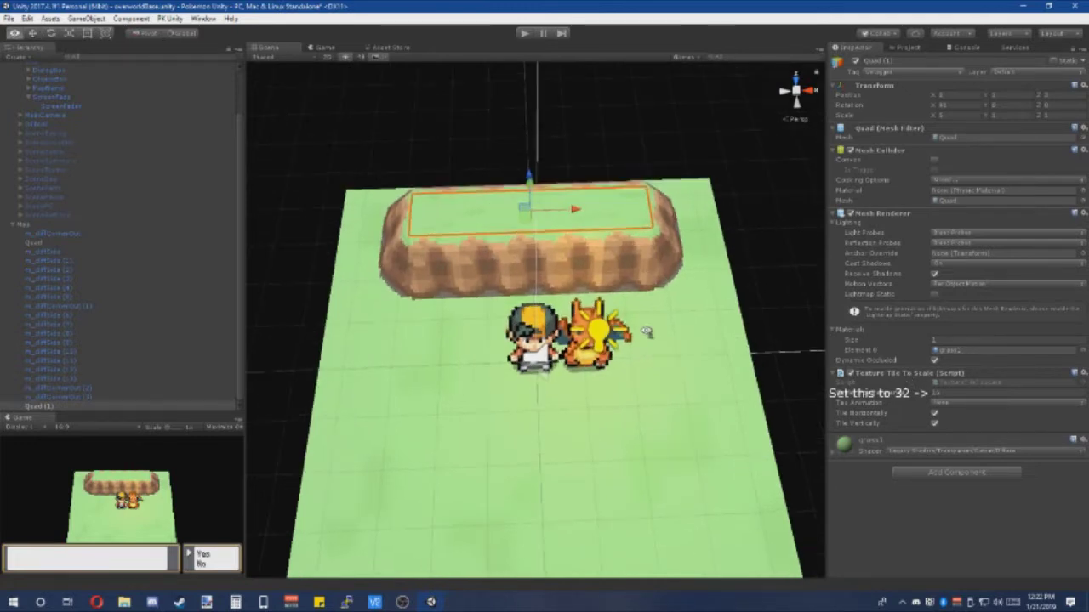
Step: Add the Map Collider and Map Settings components to the Map object
left_click(70, 225)
scroll(536, 319, "down", 4)
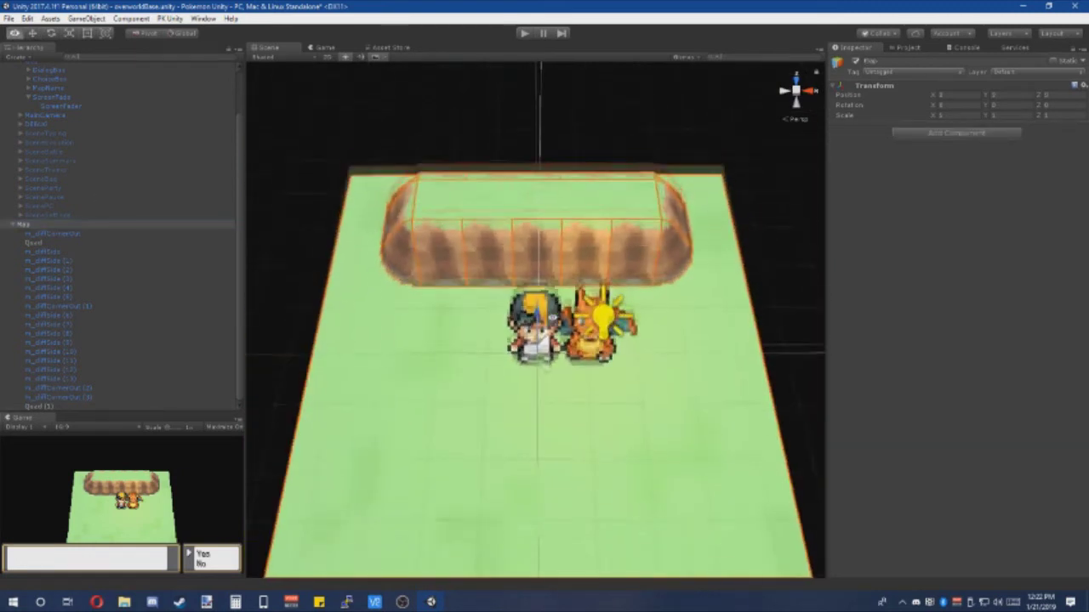
scroll(571, 330, "down", 2)
left_click(926, 137)
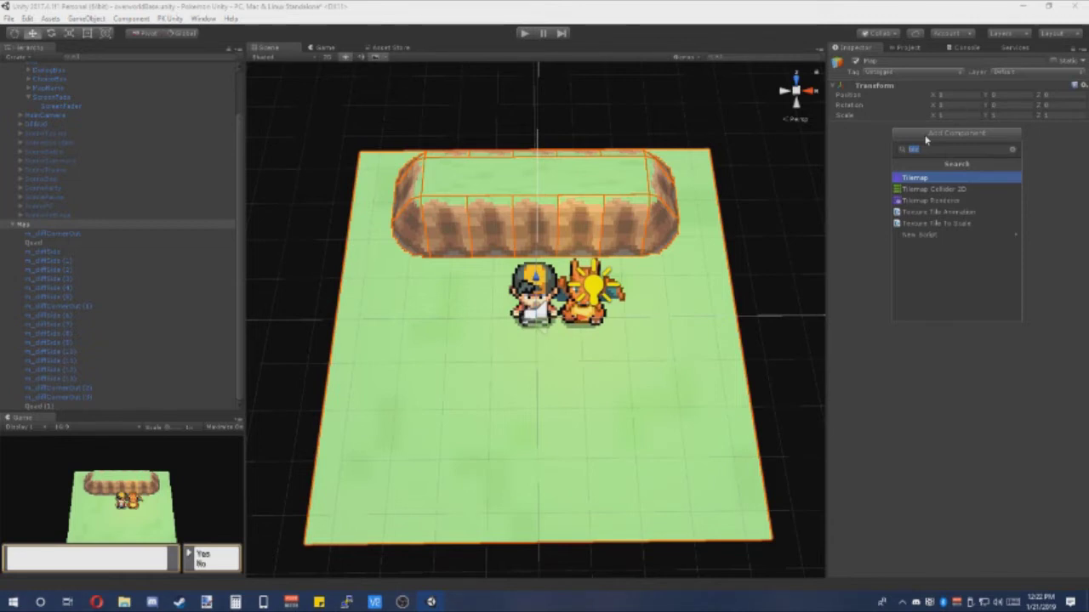
type("map")
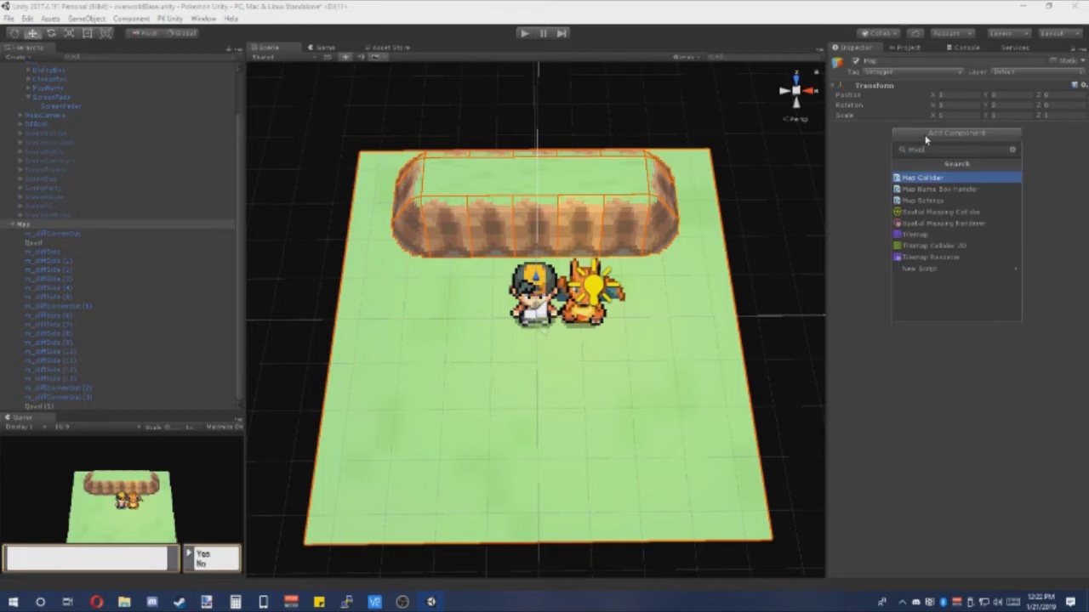
left_click(928, 181)
left_click(935, 206)
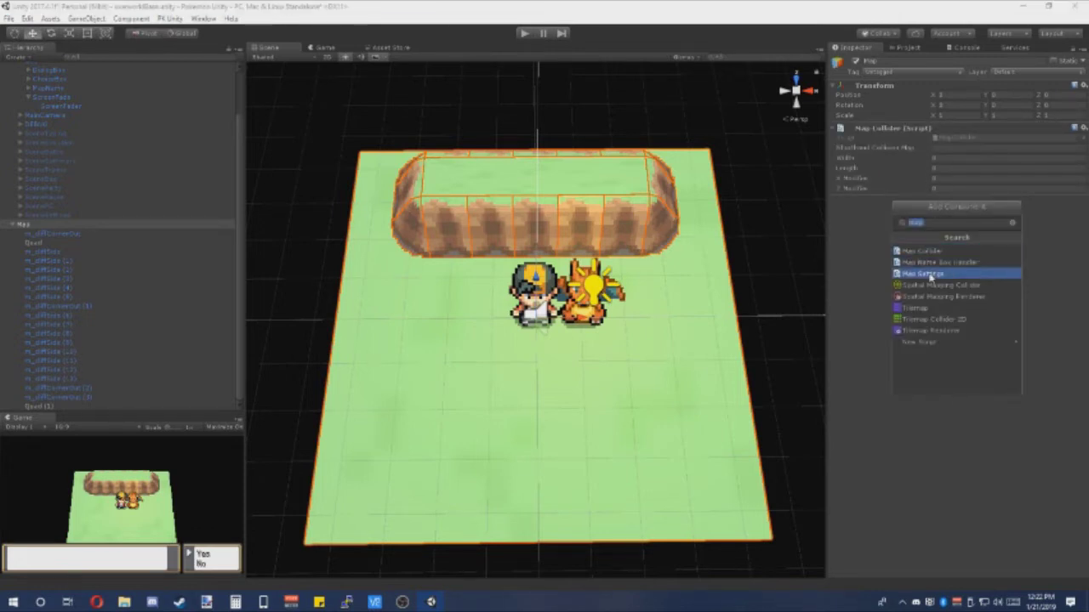
left_click(930, 274)
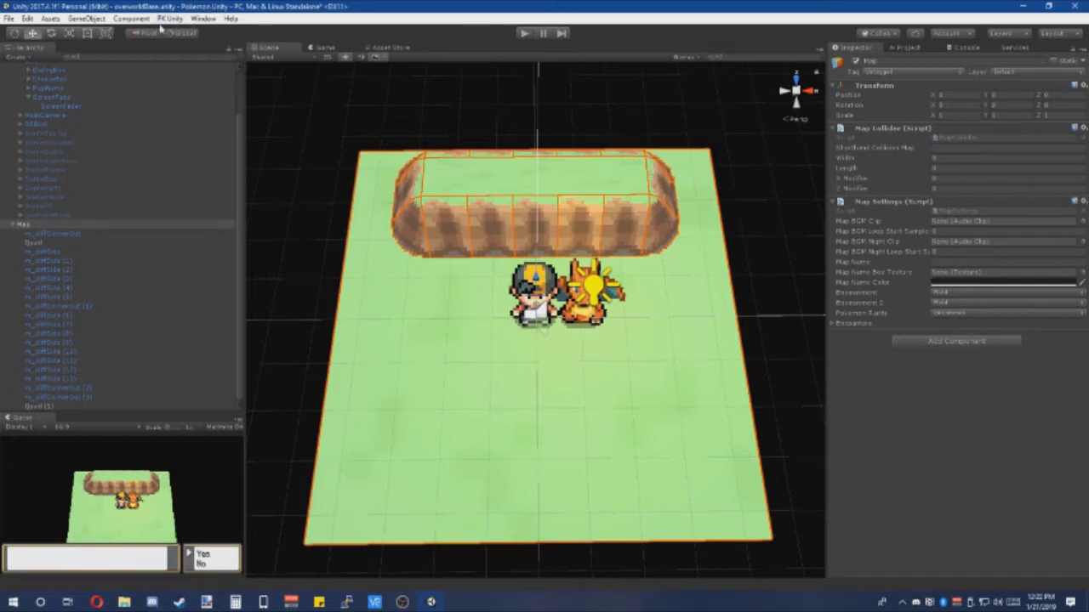
Step: Collapse the Global object in the hierarchy and compile the selected Map object into a collision mesh
scroll(82, 96, "up", 3)
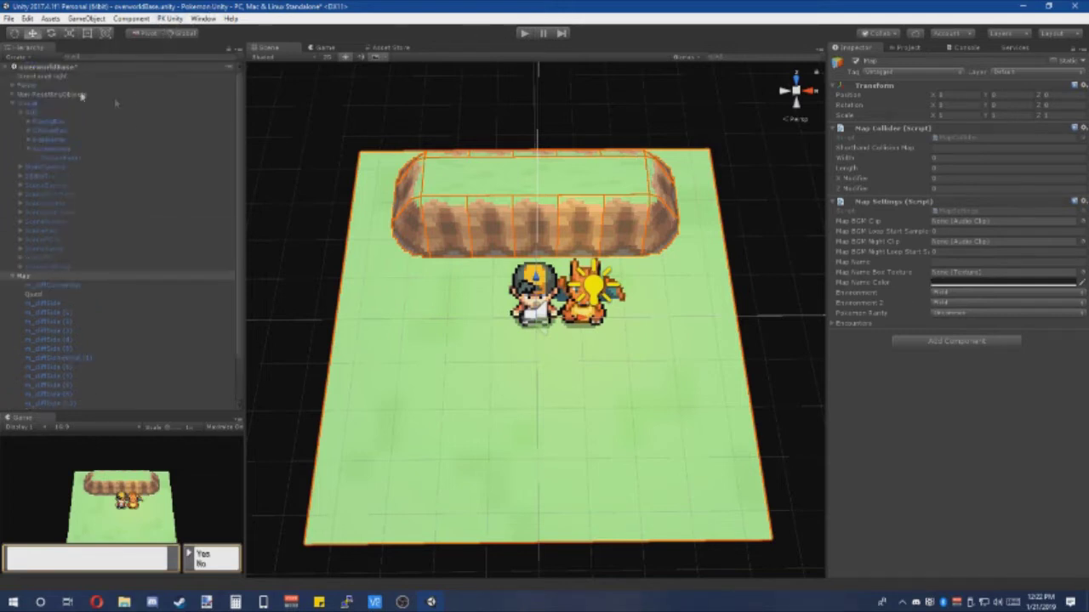
left_click(10, 103)
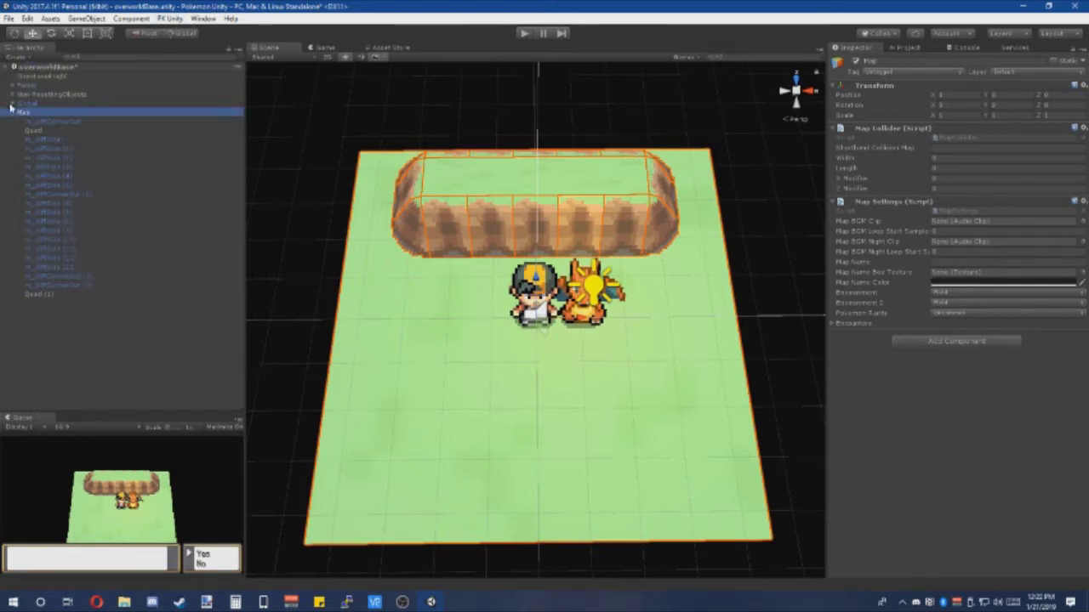
left_click(168, 19)
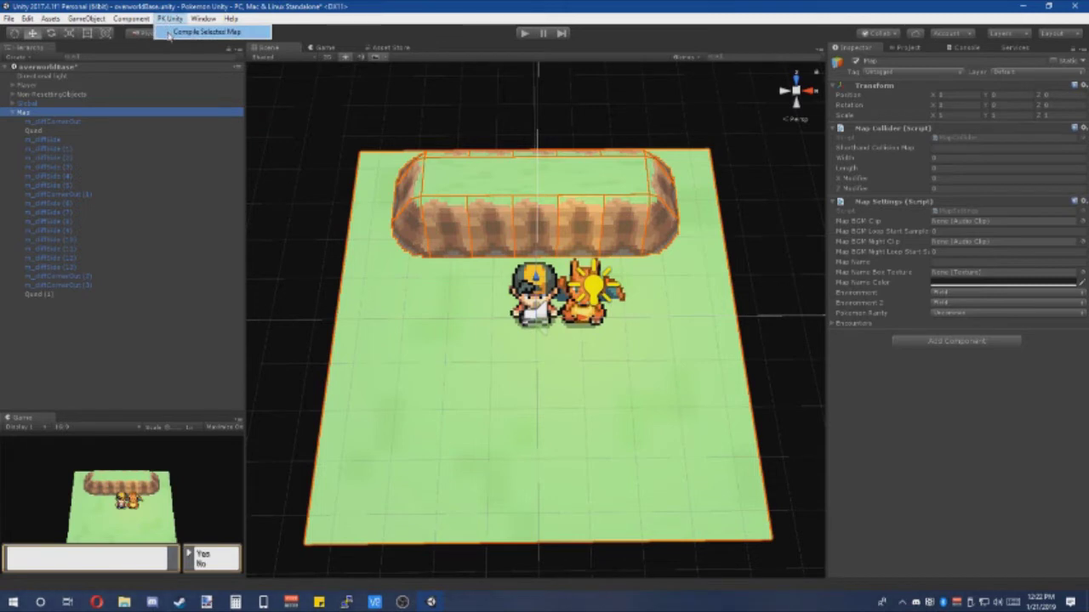
left_click(168, 33)
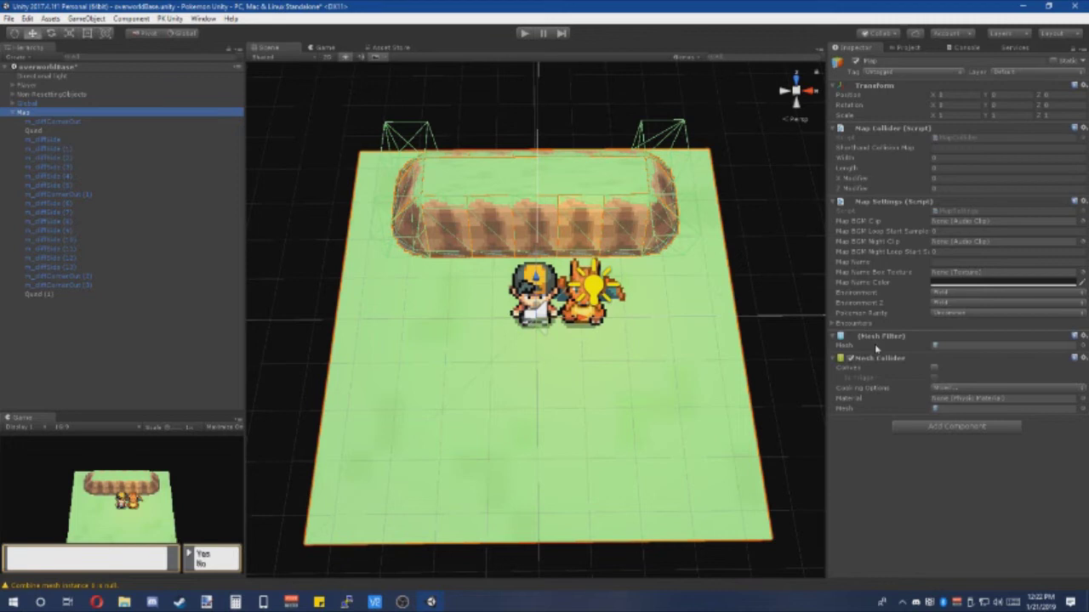
left_click_drag(782, 351, 600, 235, "alt")
Step: Preview audio clips for the map's background music and assign the Champions Road clip as Map BGM Clip
left_click(1084, 222)
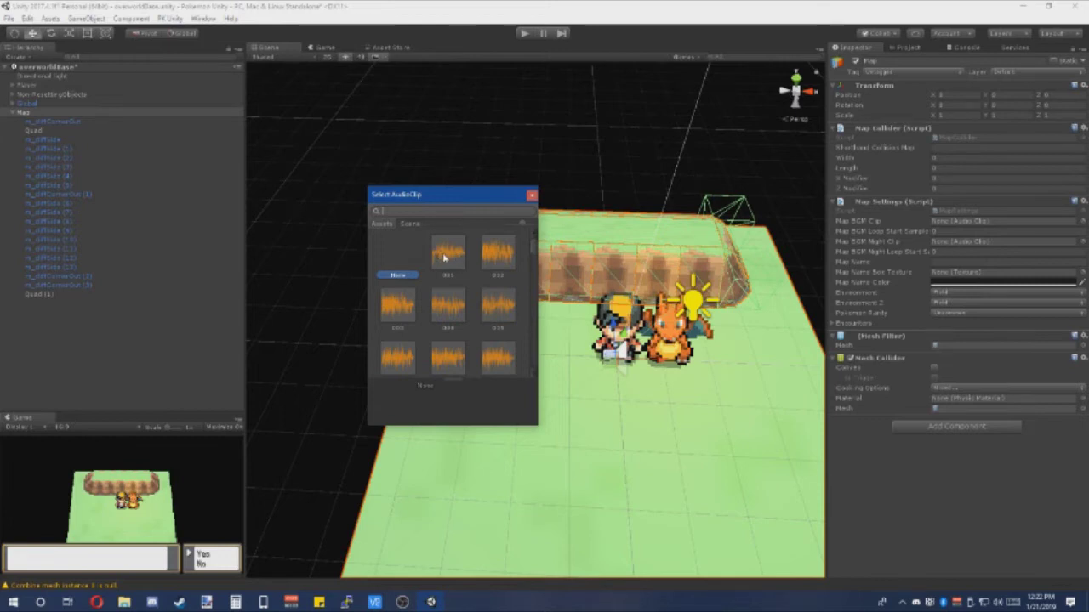
left_click(443, 258)
left_click(371, 403)
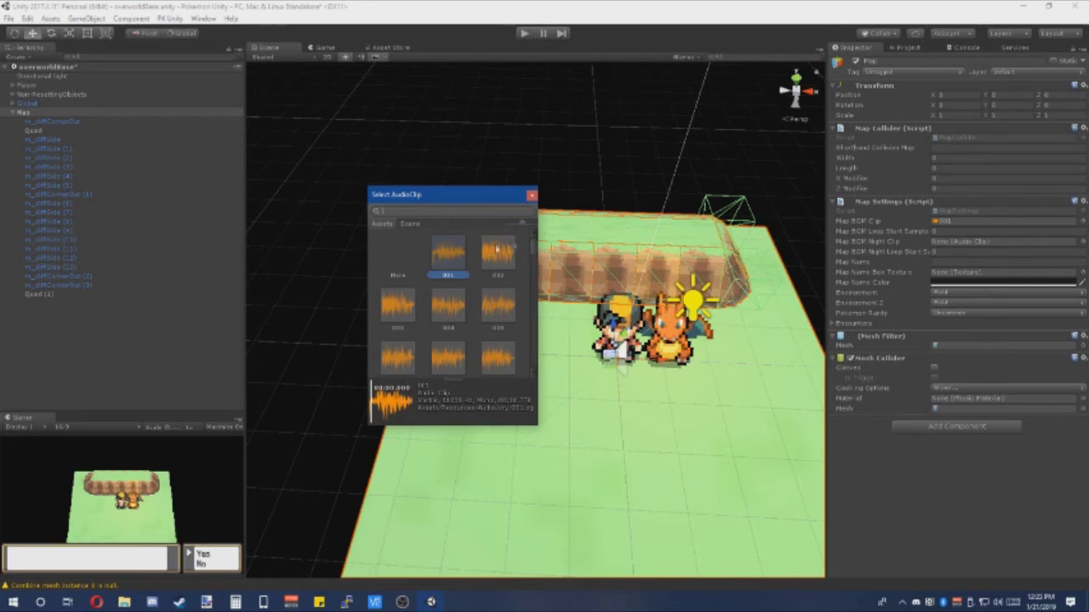
left_click_drag(531, 250, 527, 307)
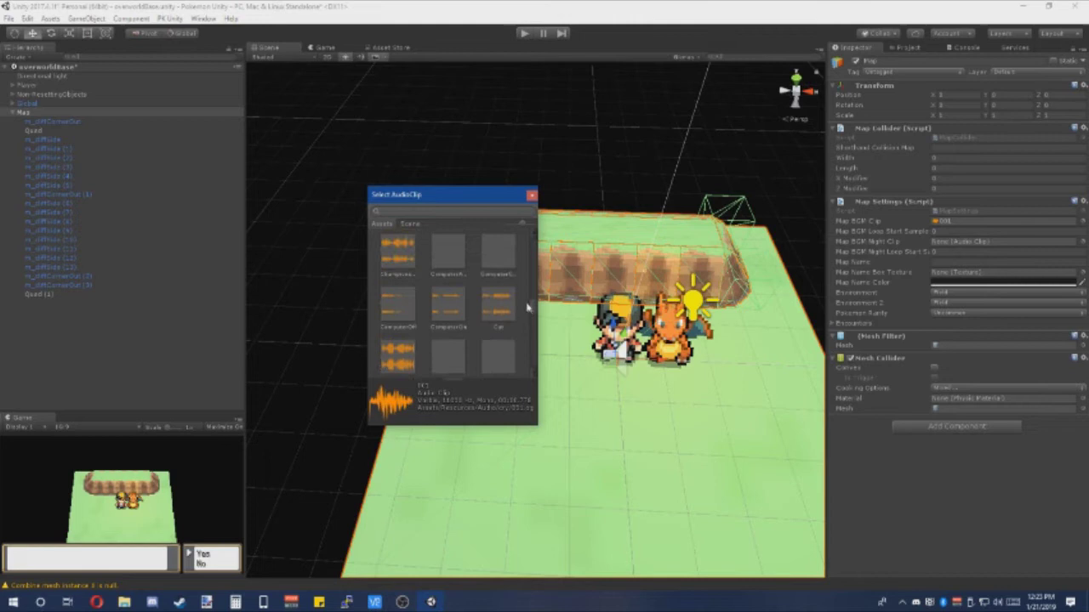
left_click(394, 255)
left_click(372, 399)
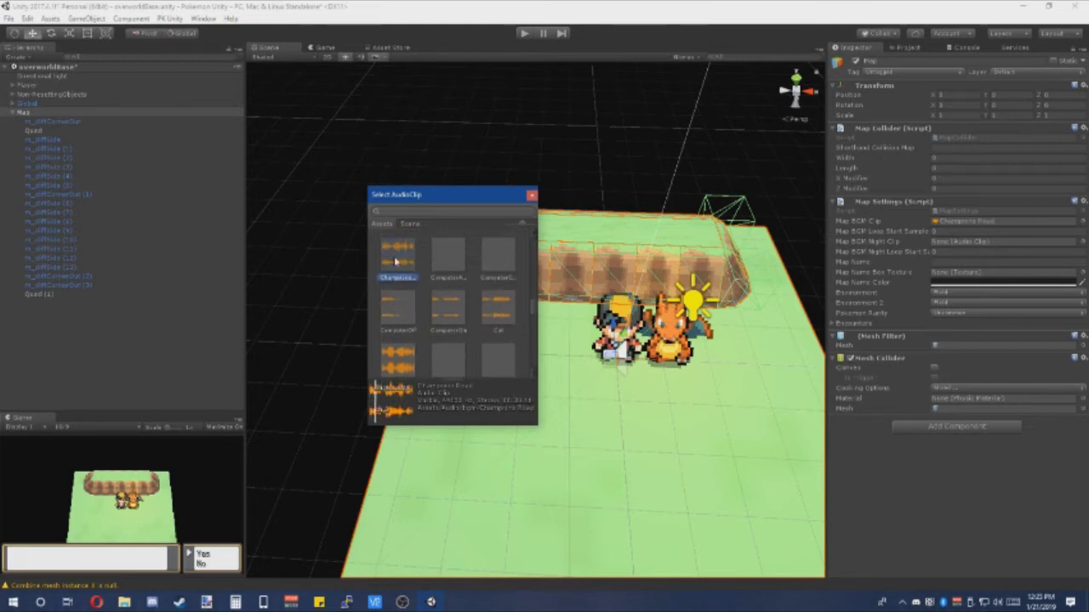
double_click(395, 258)
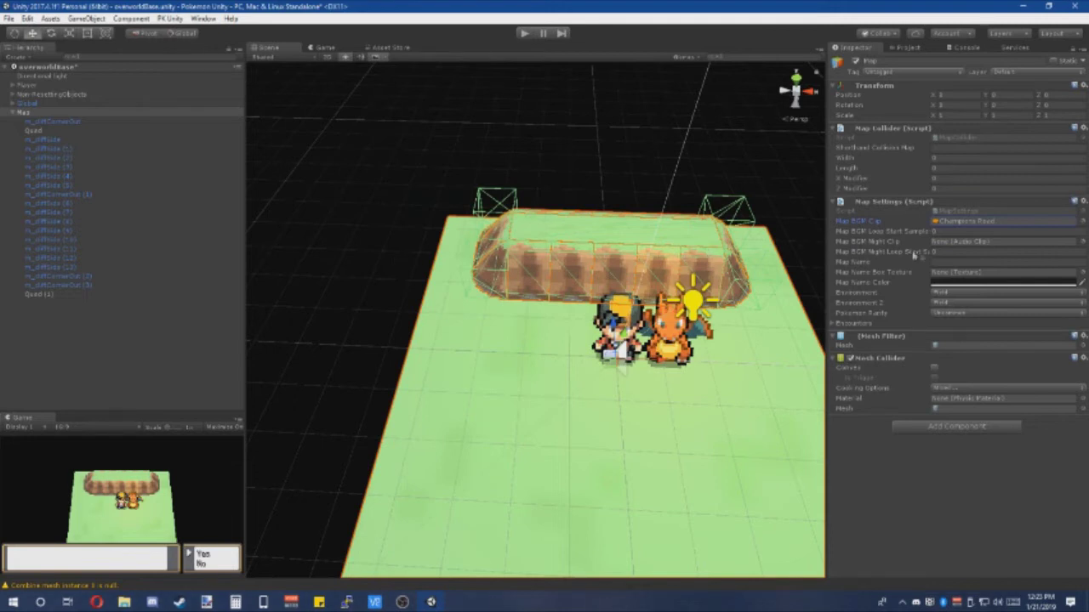
Step: Set the map name to Testy Land and assign the map_leaf texture to its name box
left_click(961, 262)
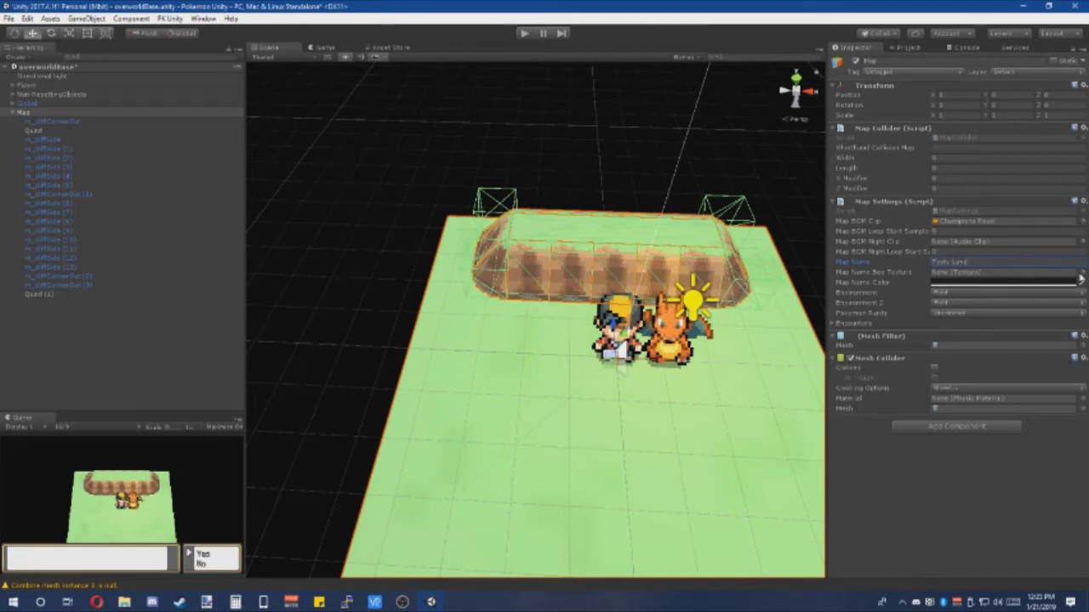
left_click(1078, 274)
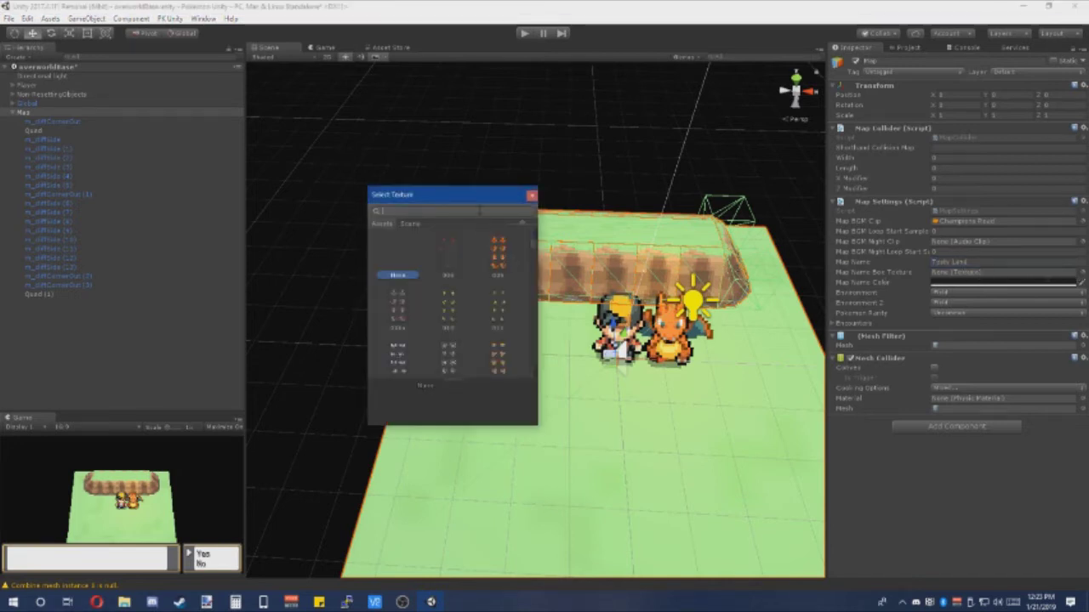
type("map")
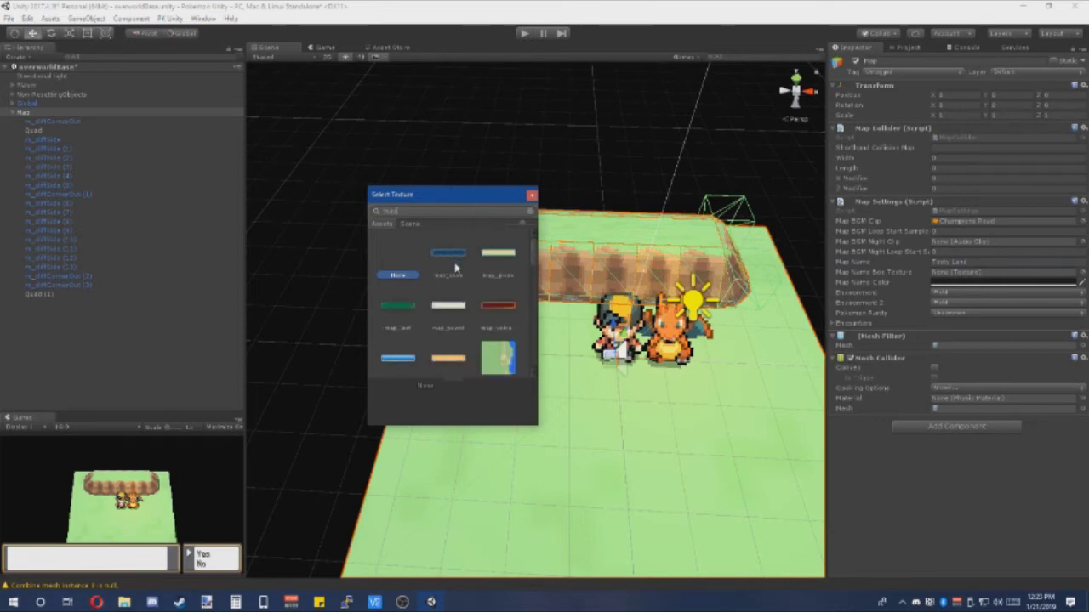
left_click(399, 309)
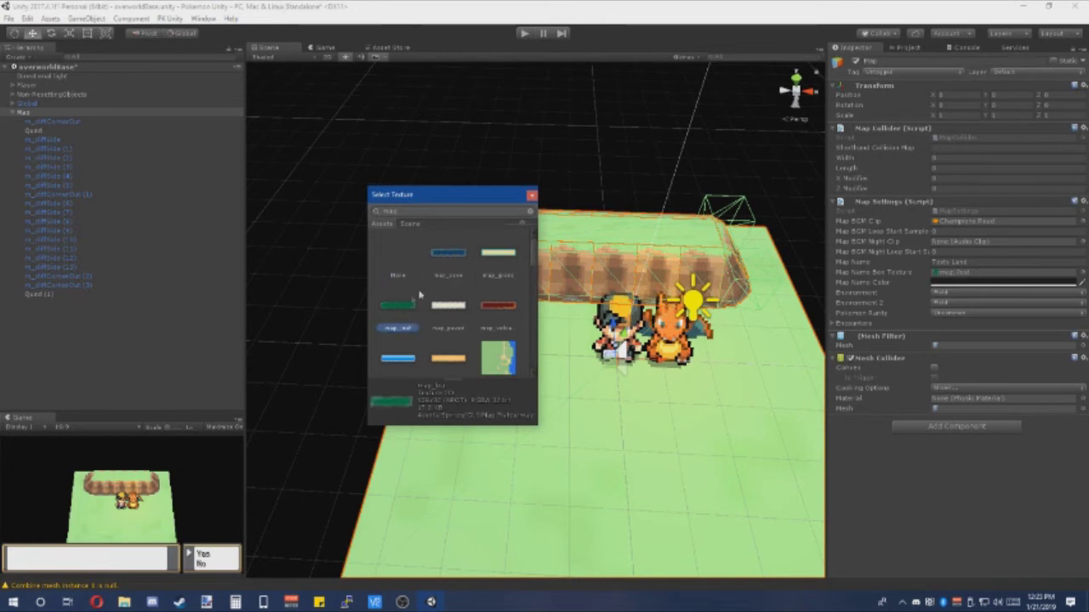
double_click(401, 309)
Step: Examine the map in the scene and the Encounters entry of its Map Settings
right_click_drag(521, 315, 544, 348)
key("w")
key("s")
scroll(655, 362, "down", 2)
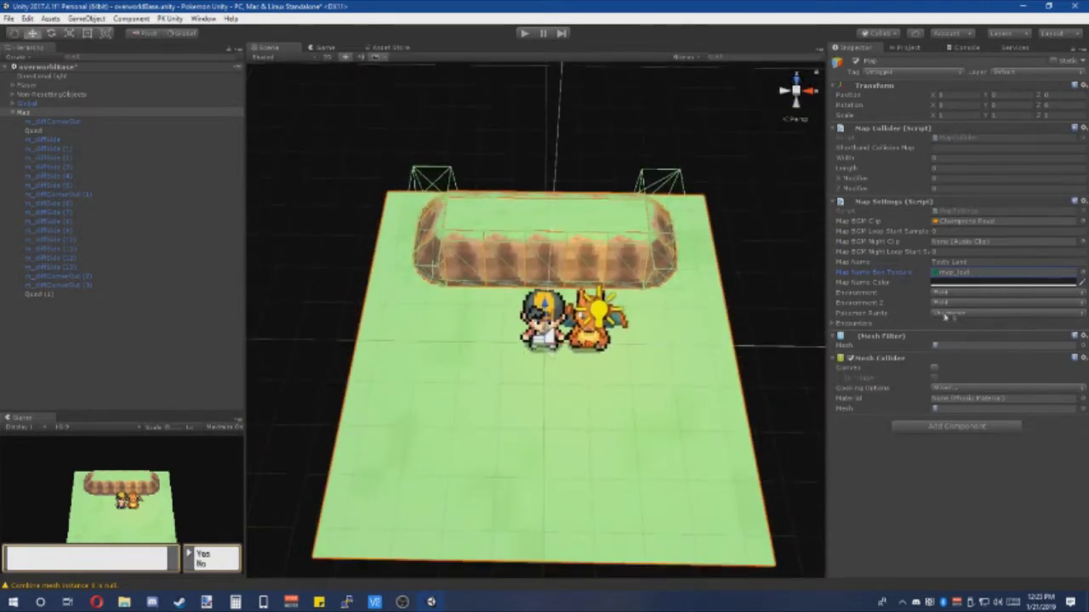
right_click_drag(735, 330, 737, 348)
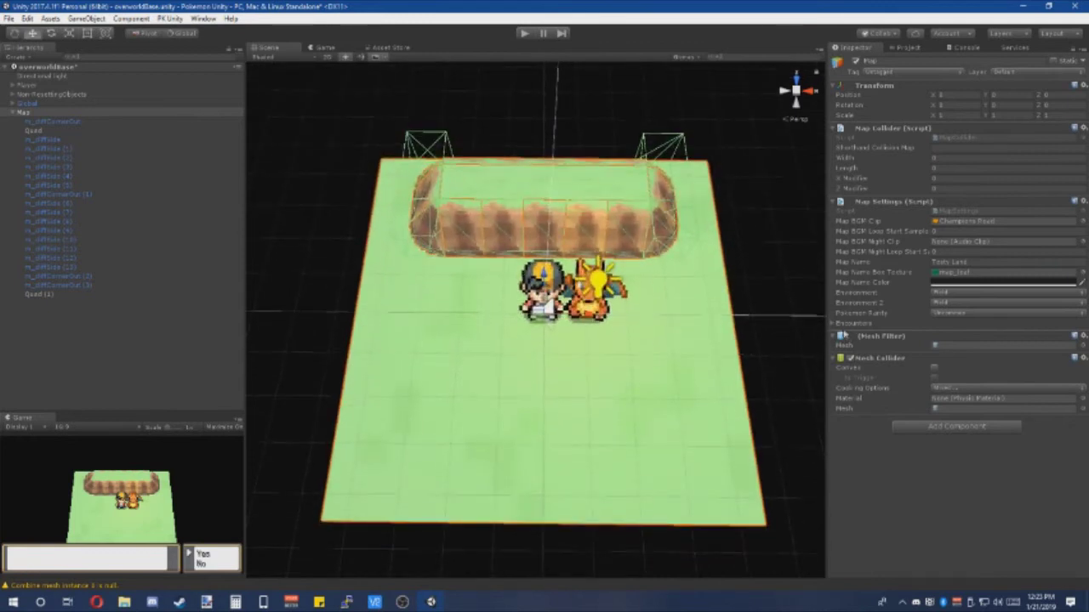
left_click(834, 324)
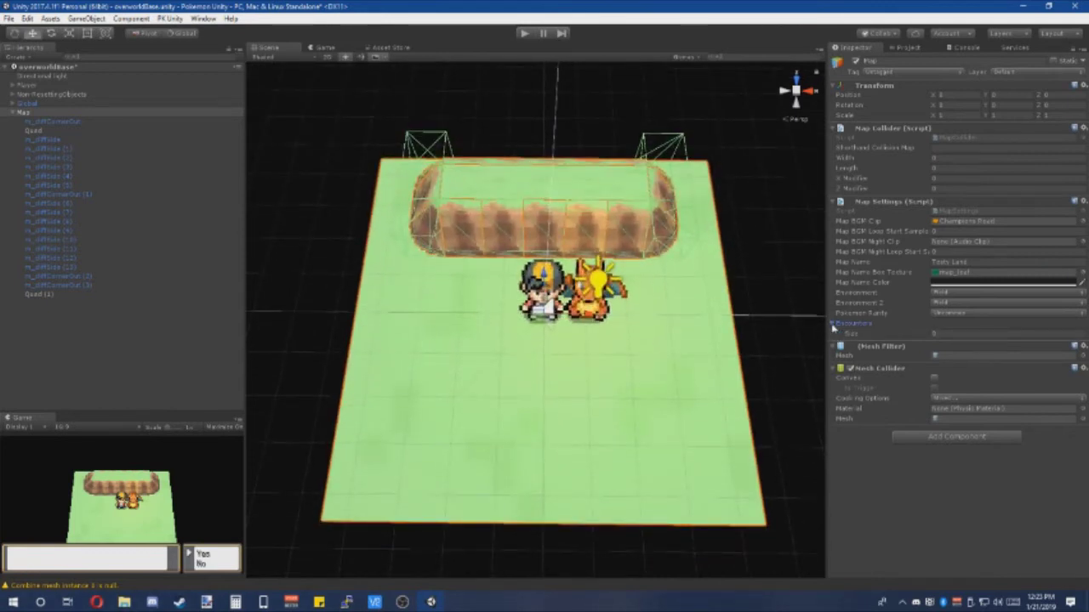
left_click(833, 324)
right_click_drag(708, 318, 744, 312)
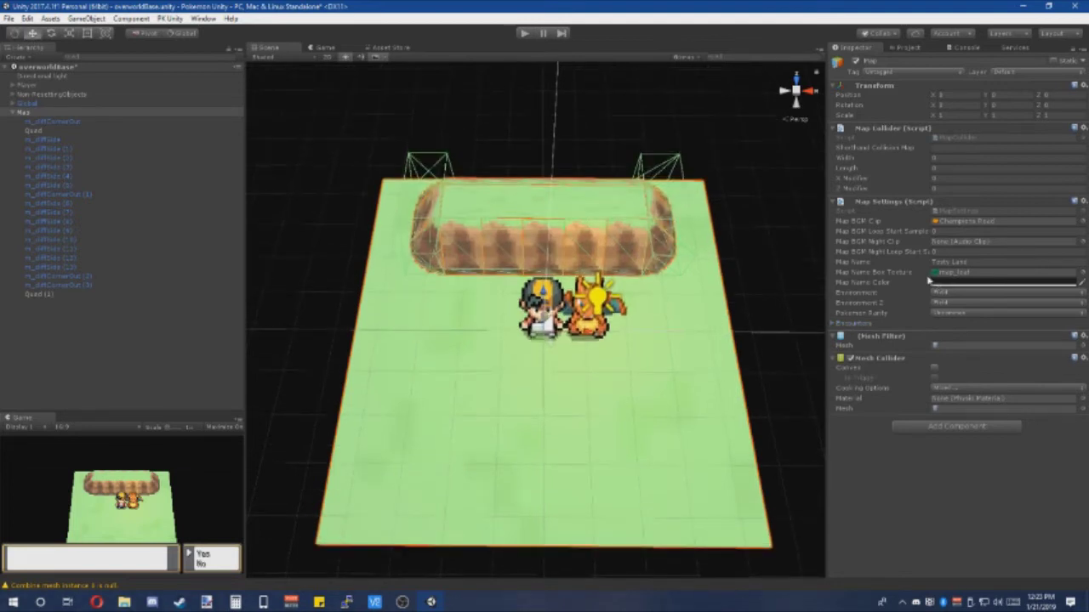
Step: Playtest the map by walking the character along the cliff and back down, and stop the game
left_click(524, 34)
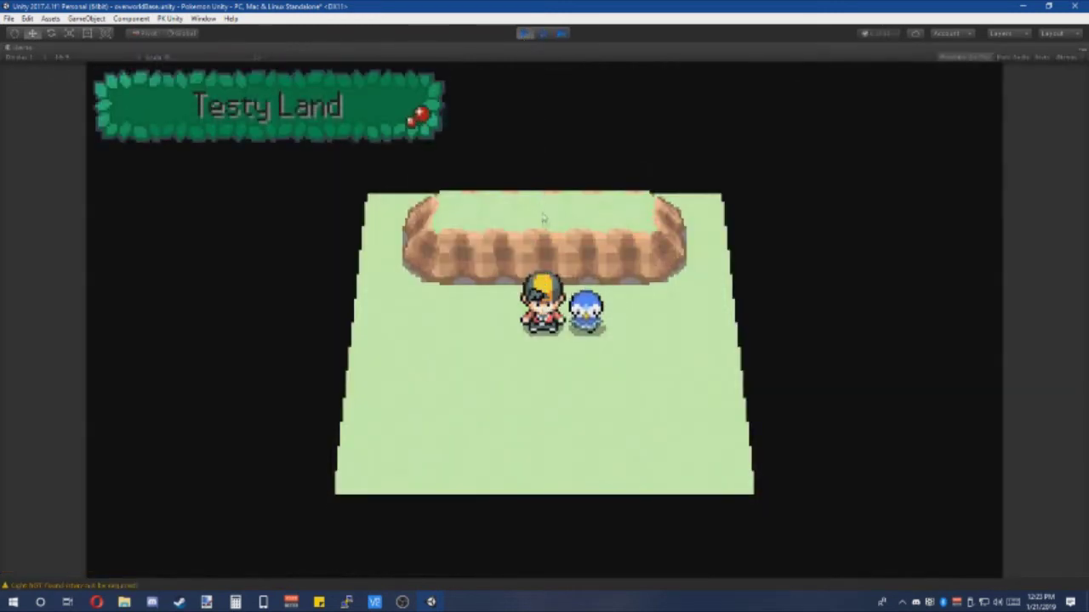
key("Left")
key("Up")
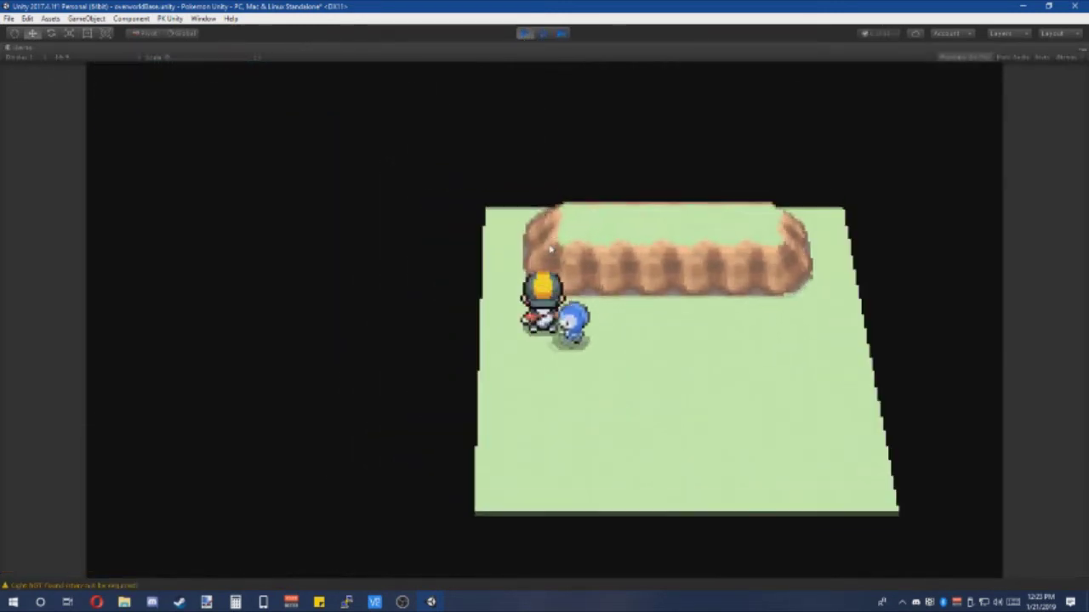
key("Right")
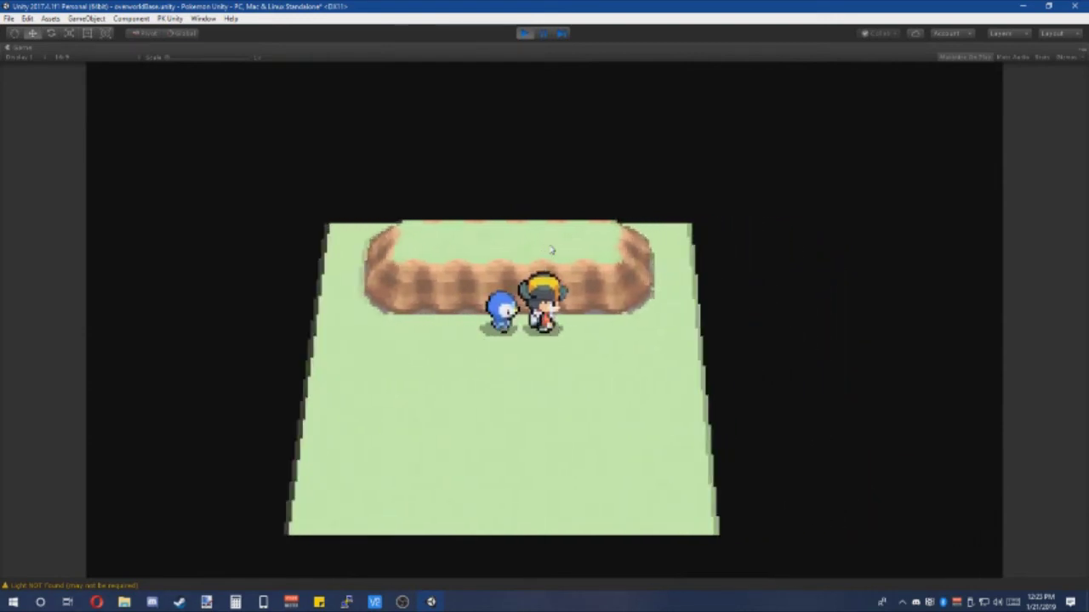
key("Left")
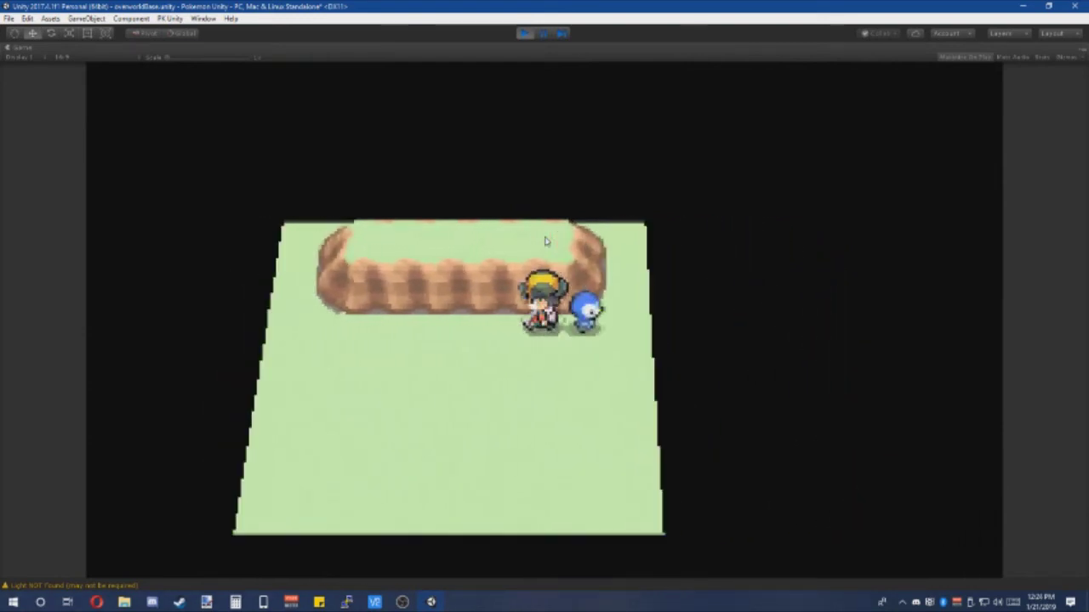
key("Down")
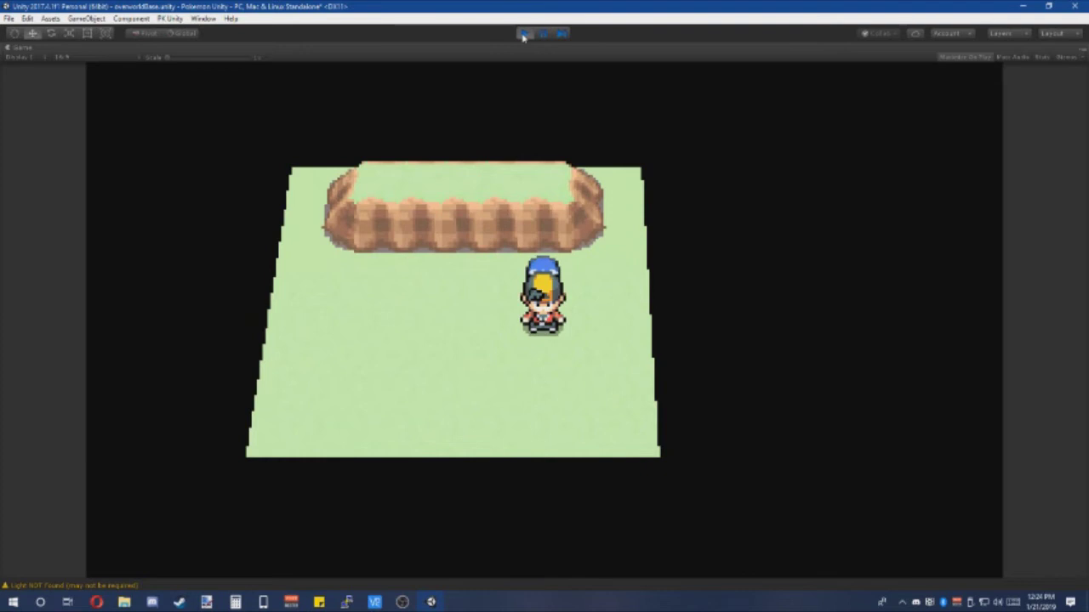
left_click(523, 34)
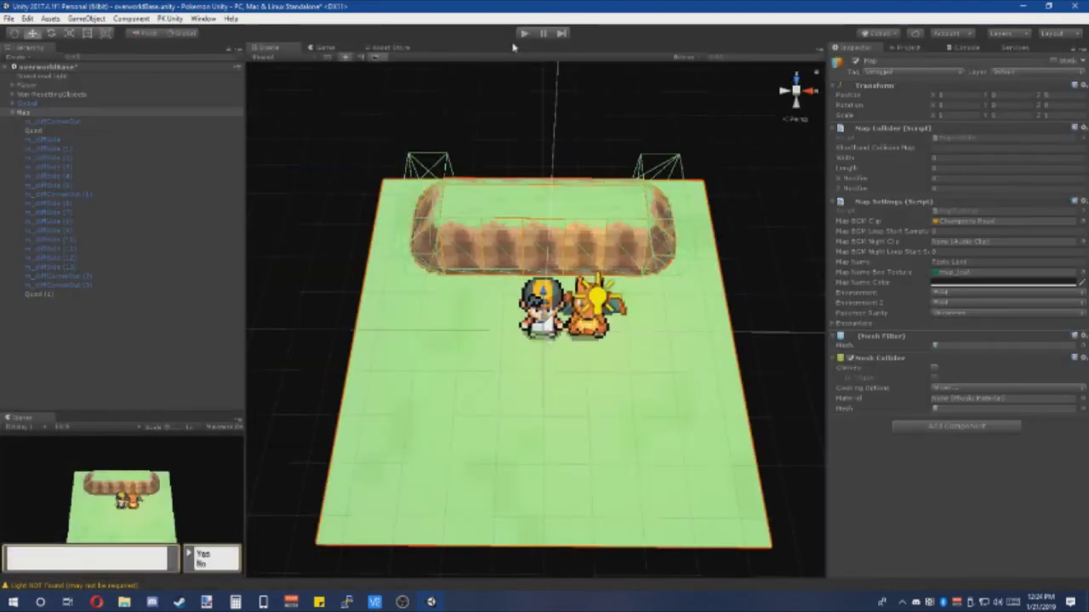
Step: Delete the cliff side piece m_cliffSide (3) from the front of the plateau behind the player
scroll(552, 245, "up", 6)
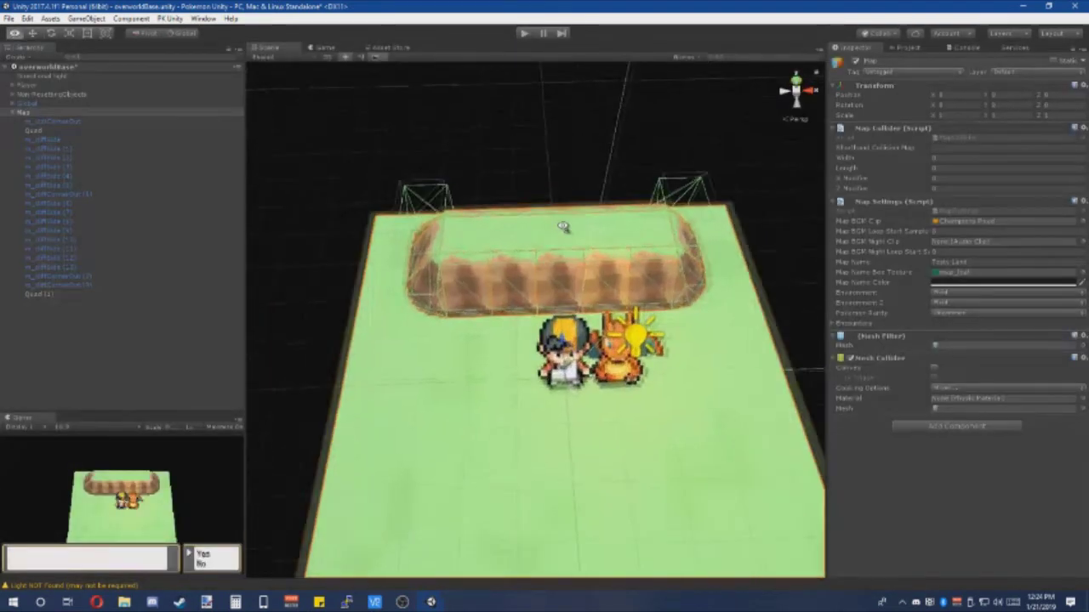
left_click(609, 263)
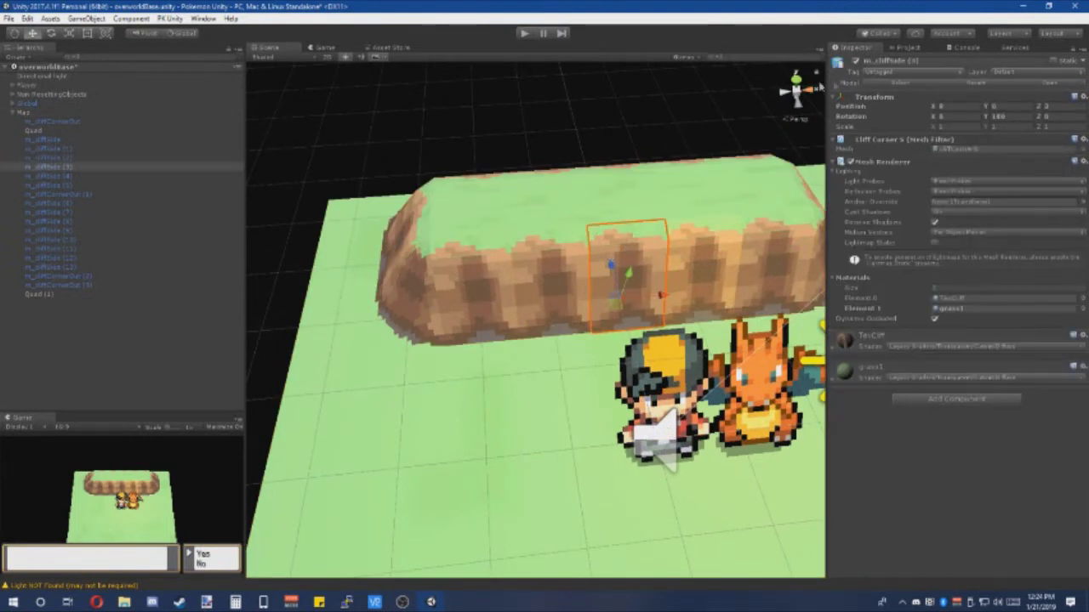
mouse_move(737, 167)
right_mouse_down()
mouse_move(730, 178)
mouse_move(748, 166)
right_mouse_up()
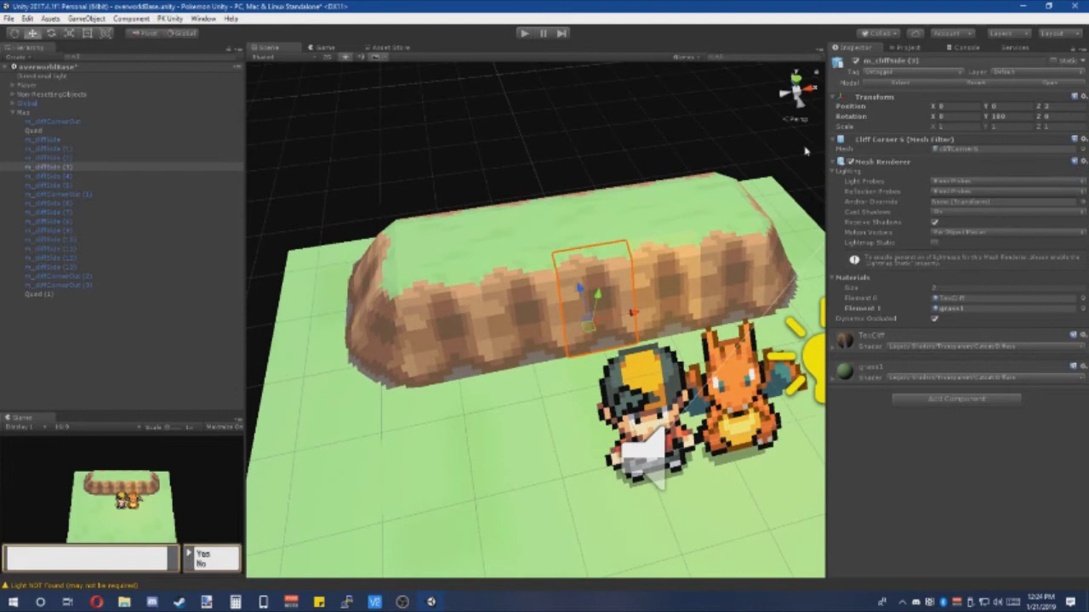
key("Delete")
Step: Place the m_stairSingle model in the gap of the front cliff at position X 0, Y 0, Z 2
left_click(902, 49)
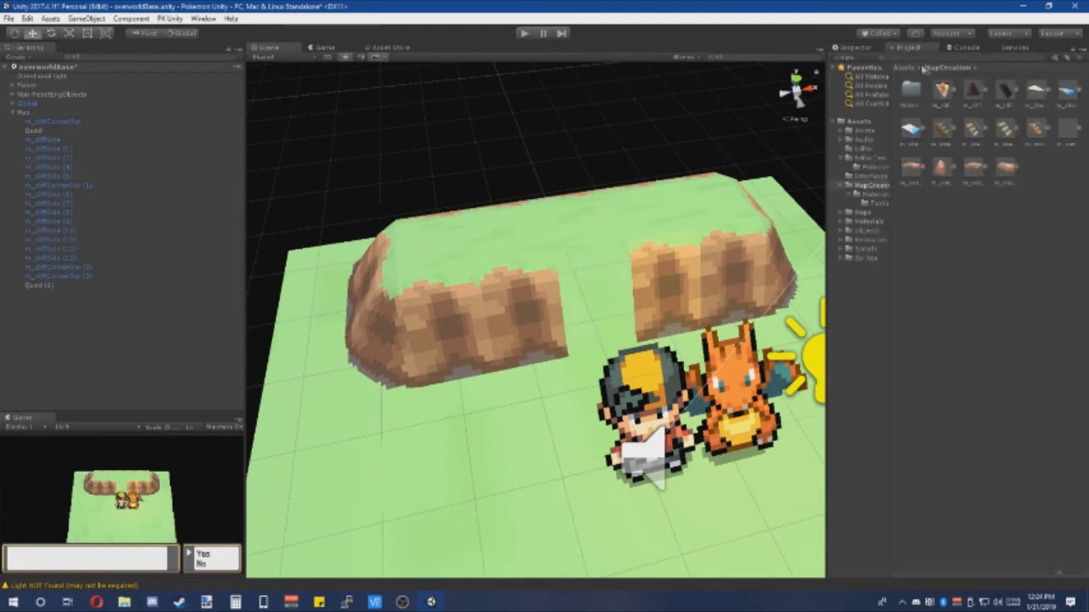
left_click_drag(890, 152, 625, 310)
left_click(871, 49)
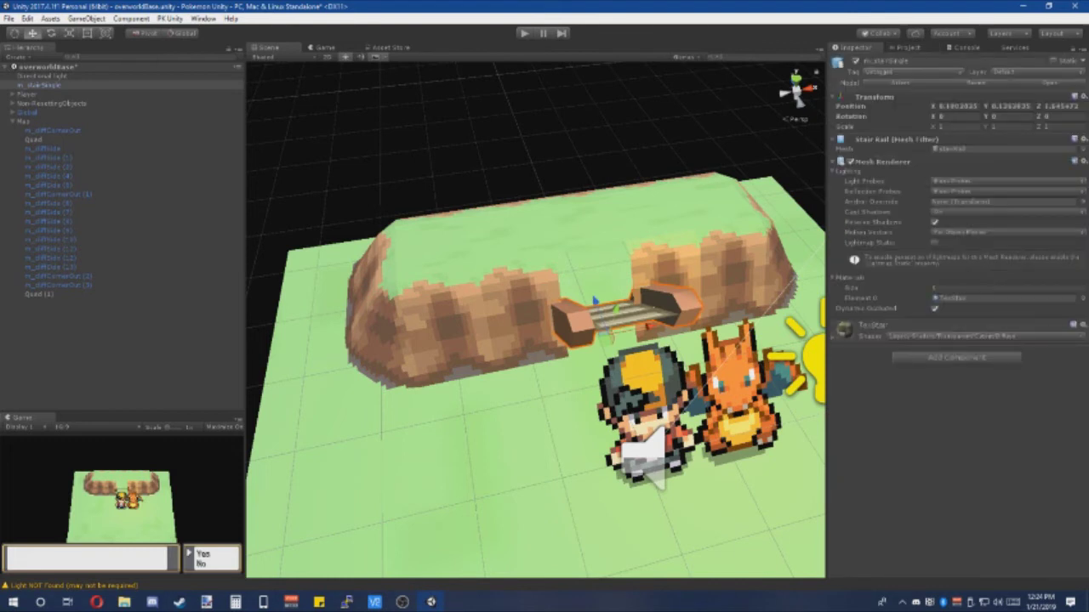
type("0")
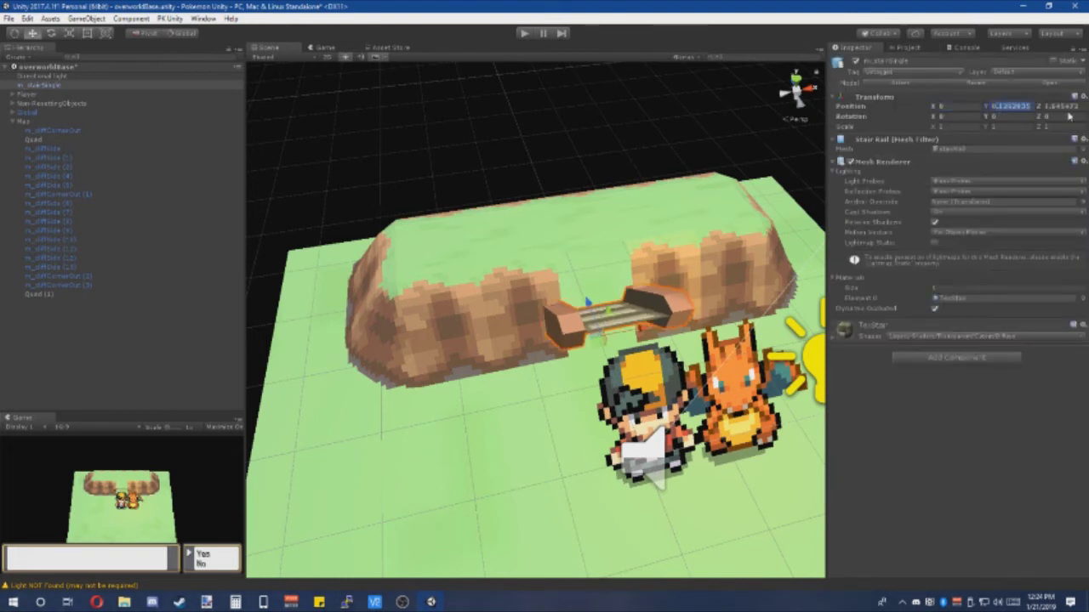
type("0")
key("Tab")
type("1")
left_click_drag(534, 333, 553, 312, "alt")
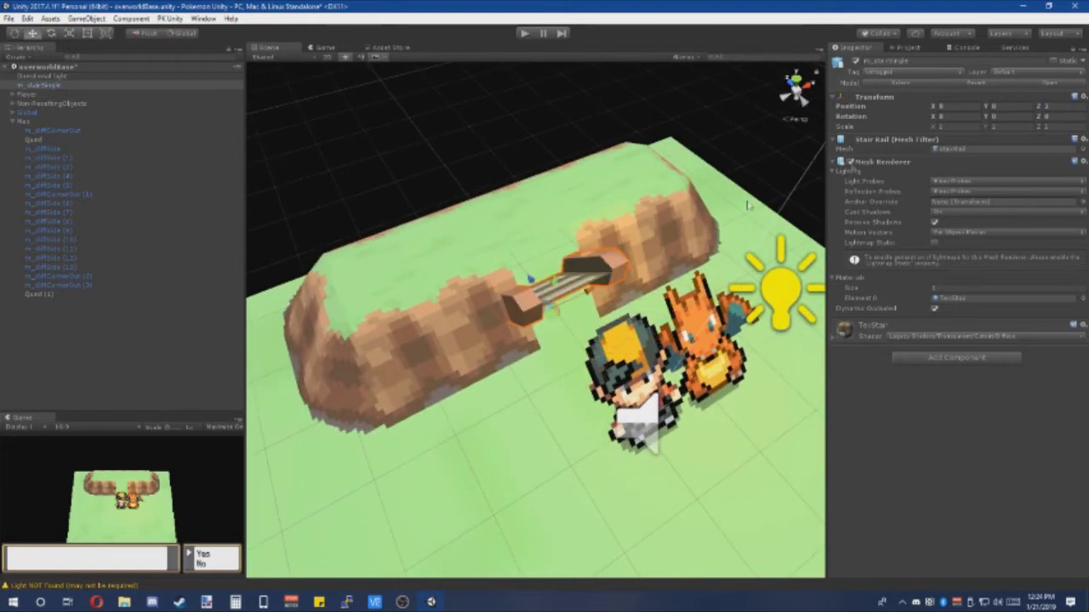
Step: Set the staircase's Y rotation to 180 so its steps face the front of the plateau
type("90")
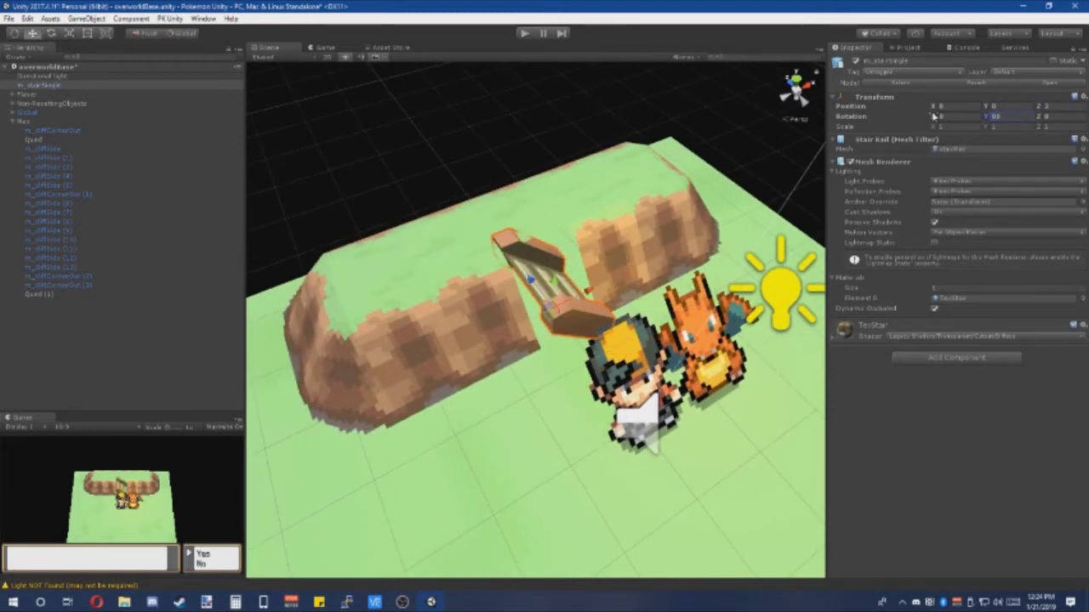
key("ctrl+a")
type("180")
right_click_drag(652, 221, 554, 255)
key("d")
key("w")
scroll(553, 254, "down", 8)
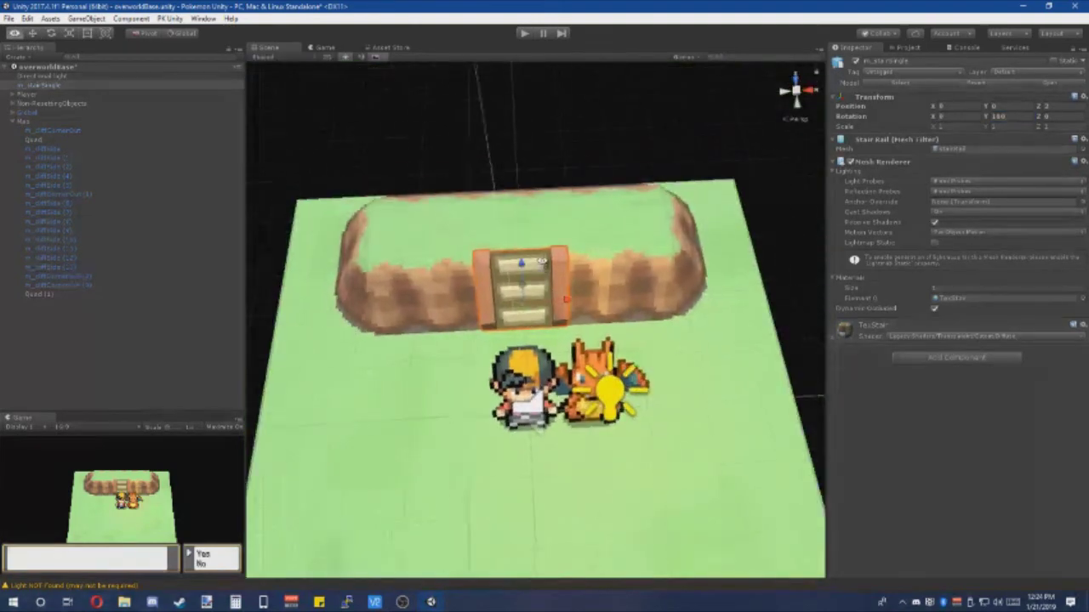
Step: Nest m_stairSingle under Map and recompile the map's collision with the PK Unity tool
left_click_drag(52, 86, 41, 127)
left_click(39, 112)
left_click(169, 18)
left_click(165, 32)
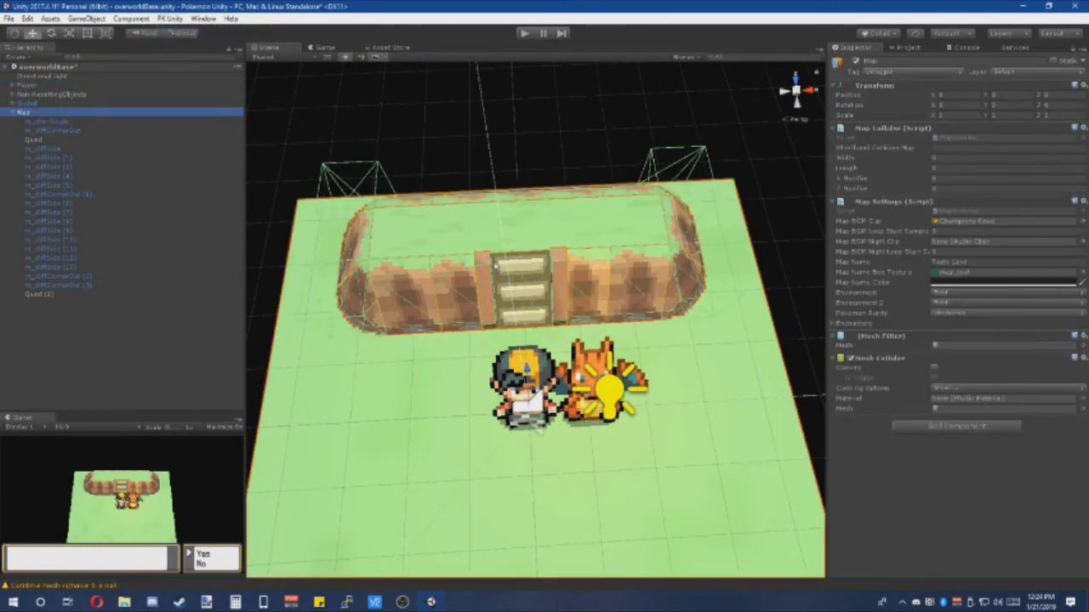
scroll(500, 259, "up", 6)
scroll(519, 245, "down", 3)
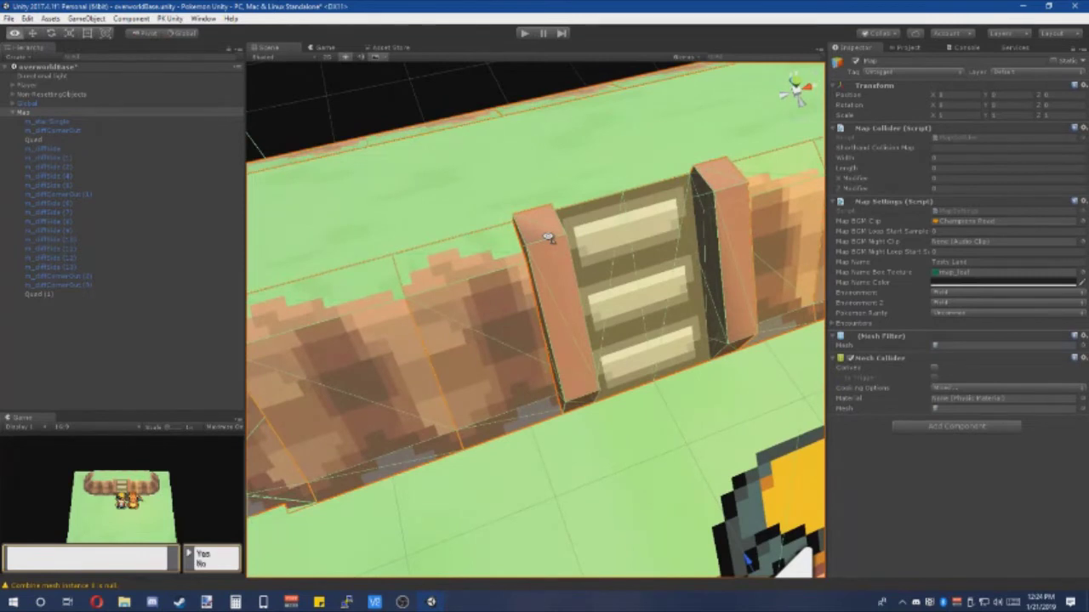
scroll(525, 239, "down", 4)
scroll(525, 239, "down", 4)
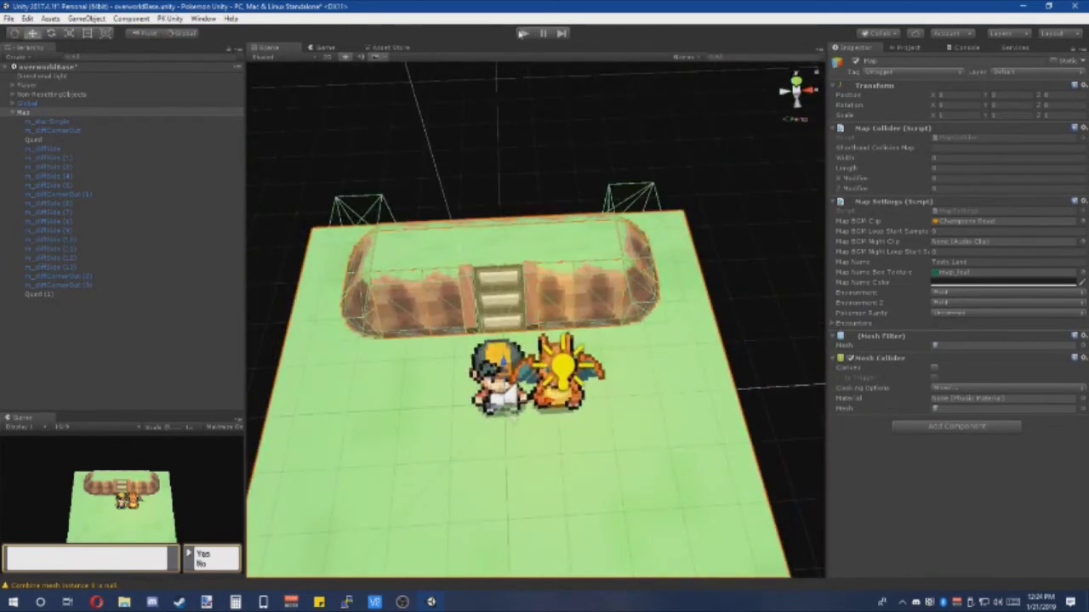
Step: Playtest the staircase by walking the character up onto the plateau, across it and back down, and stop the game
left_click(522, 34)
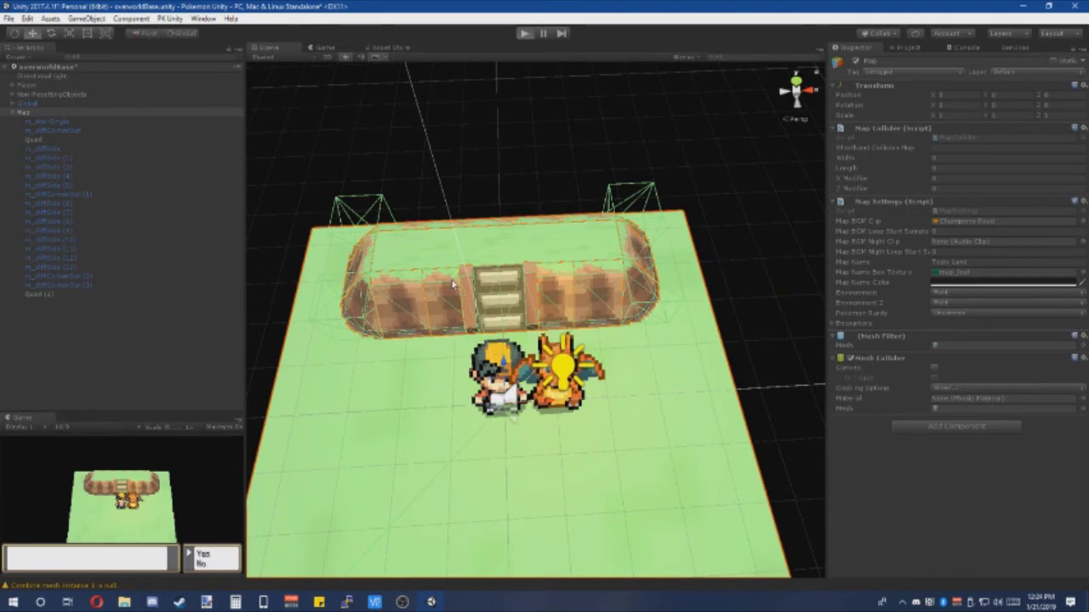
key("Up")
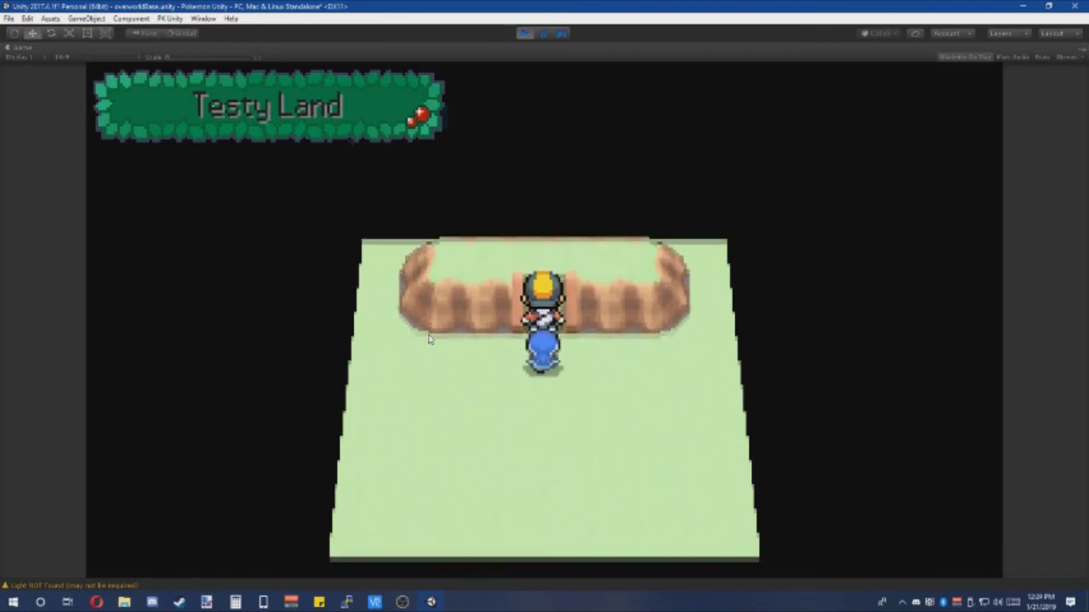
key("Left")
key("Right")
key("Left")
key("Right")
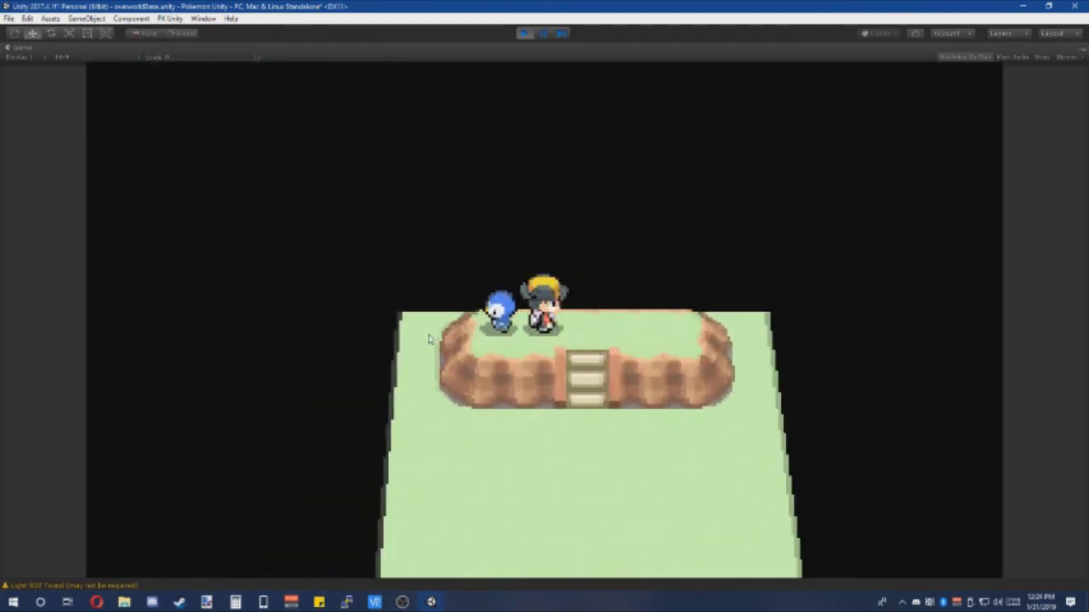
key("Down")
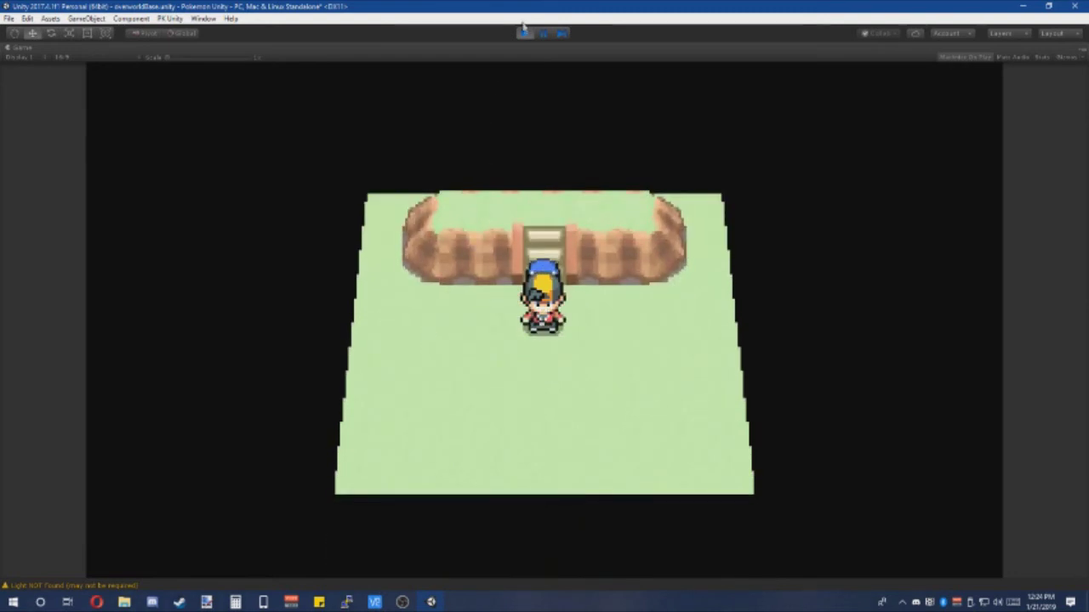
left_click(525, 33)
Step: Add a cube under Map at Y 0.5 and move it just outside the map's left edge at X -5
right_click_drag(552, 257, 643, 294)
key("w")
key("a")
left_click_drag(644, 294, 510, 244, "alt")
right_click_drag(511, 245, 500, 276)
key("w")
right_click(36, 114)
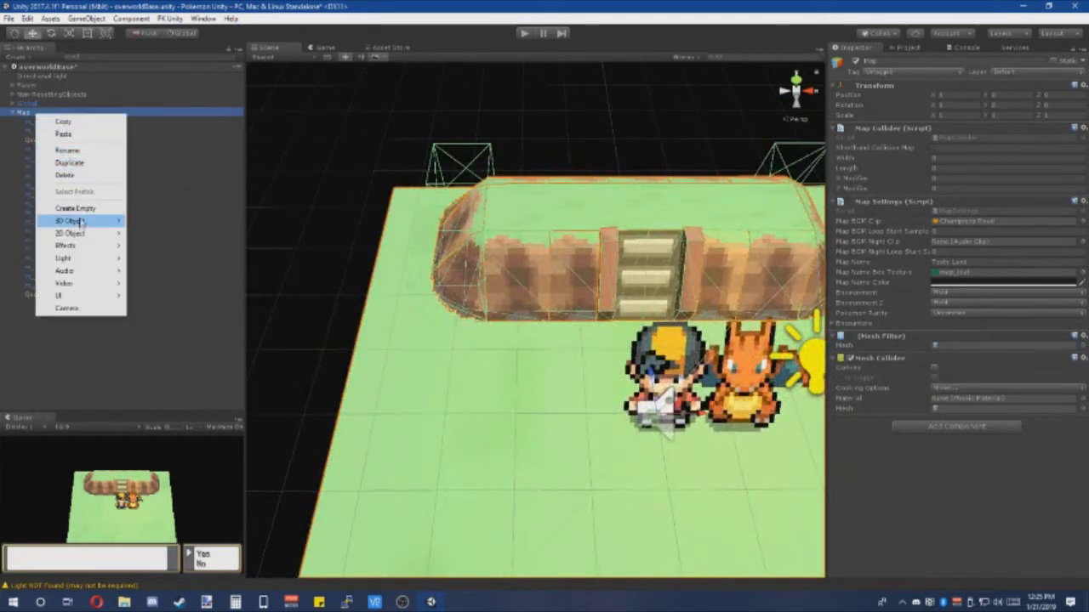
mouse_move(81, 222)
left_click(161, 221)
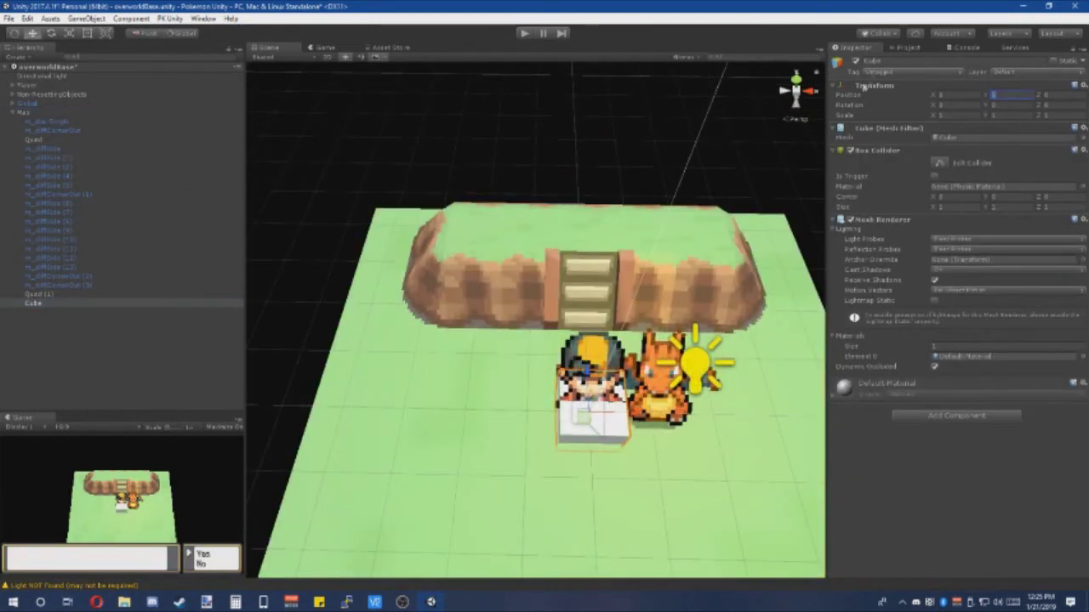
type("0.5")
right_click_drag(595, 425, 587, 399)
left_click_drag(581, 444, 311, 262)
right_click_drag(511, 281, 383, 297)
left_click_drag(661, 294, 511, 321)
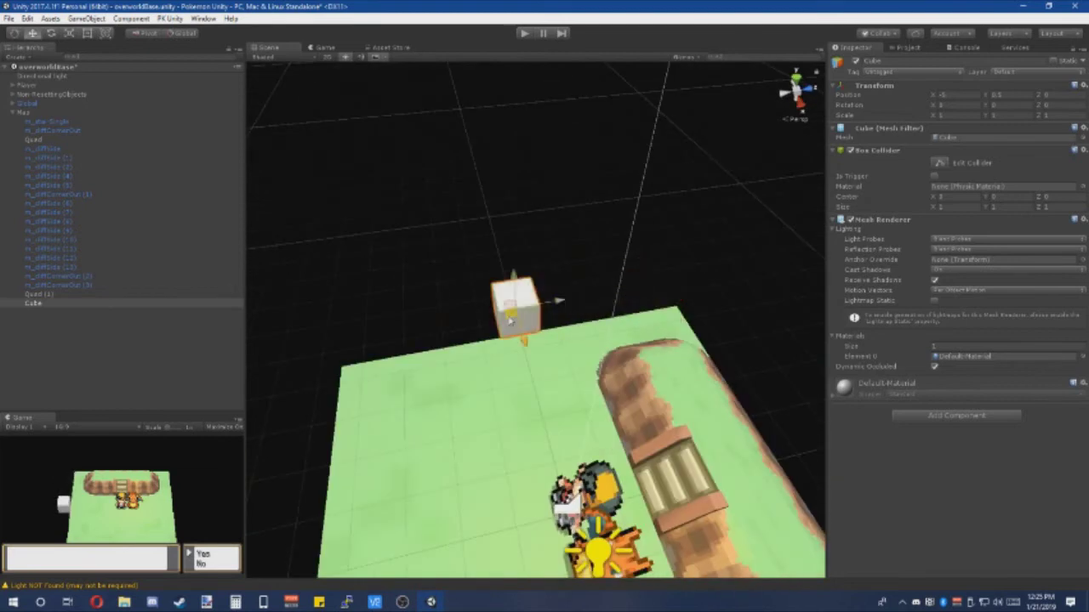
right_click_drag(511, 321, 553, 345)
Step: Stretch the cube along Z into a wall spanning the whole left edge of the map
scroll(553, 344, "up", 3)
left_click_drag(970, 116, 817, 142)
type("8")
key("BackSpace")
type("1")
key("Tab")
type("8")
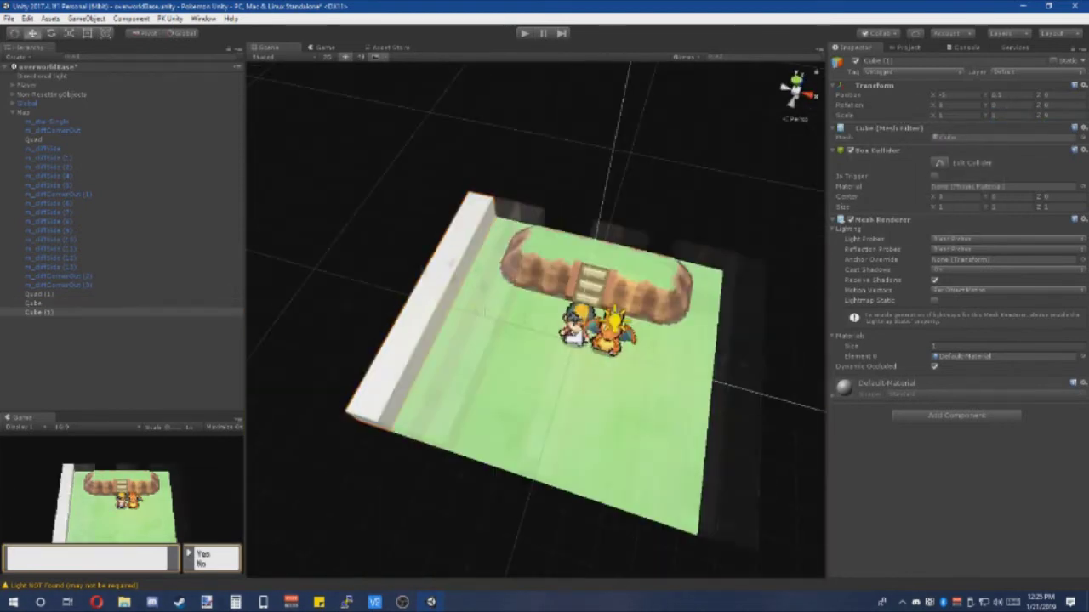
Step: Duplicate the wall cube for the other three map edges, scaling the front and back walls to 9 on X and 1 on Z
key("ctrl+d")
left_click(942, 116)
key("Tab")
left_click(941, 116)
type("9")
key("Tab")
key("Tab")
key("BackSpace")
type("1")
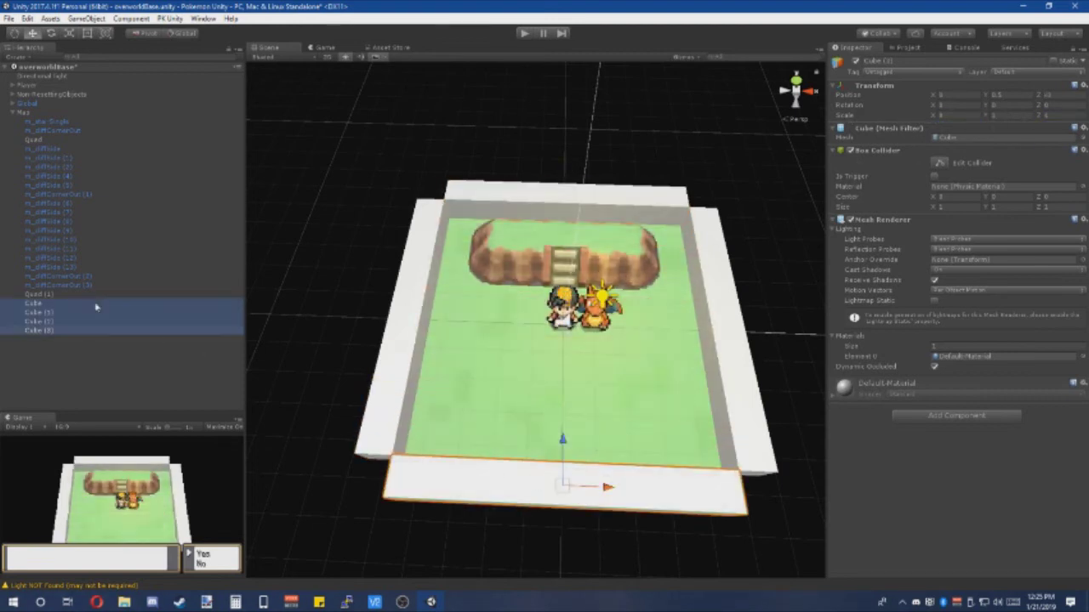
Step: Assign the null material to all four wall cubes around the map
left_click(38, 330, "shift")
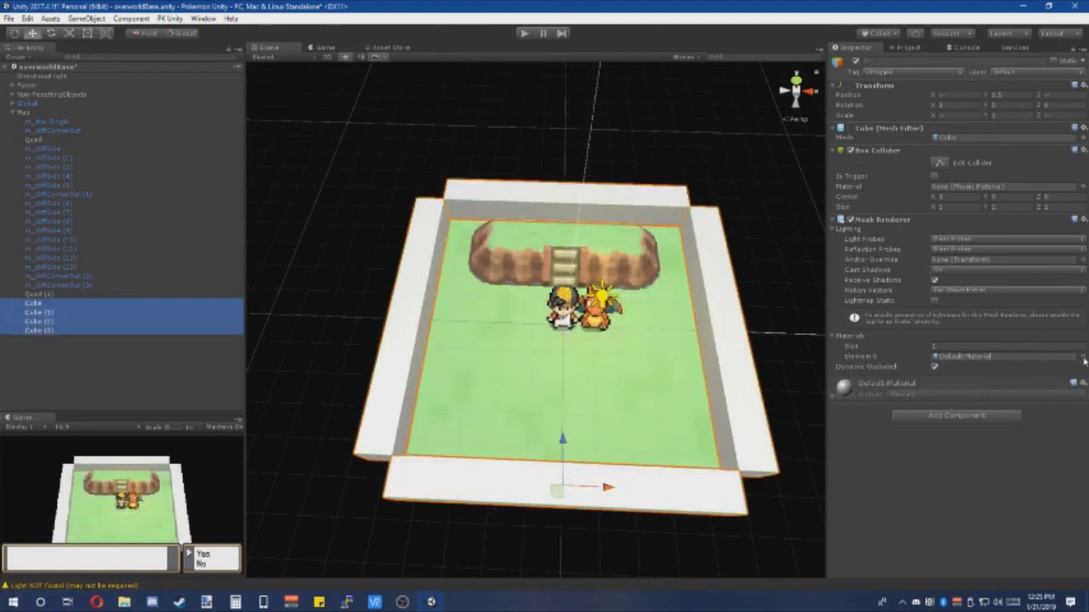
left_click(1082, 357)
type("wall")
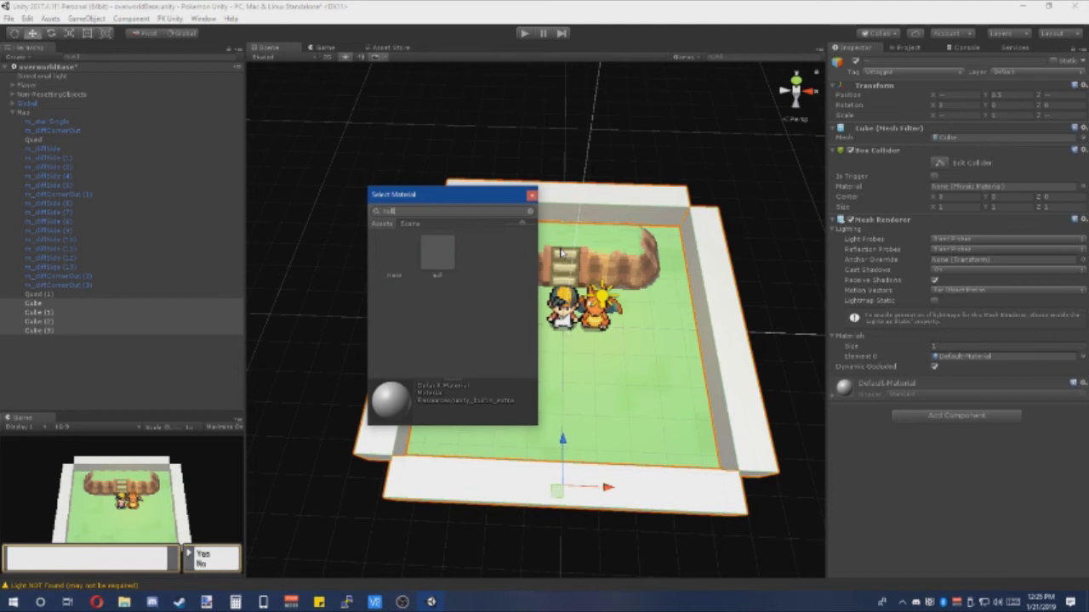
double_click(436, 252)
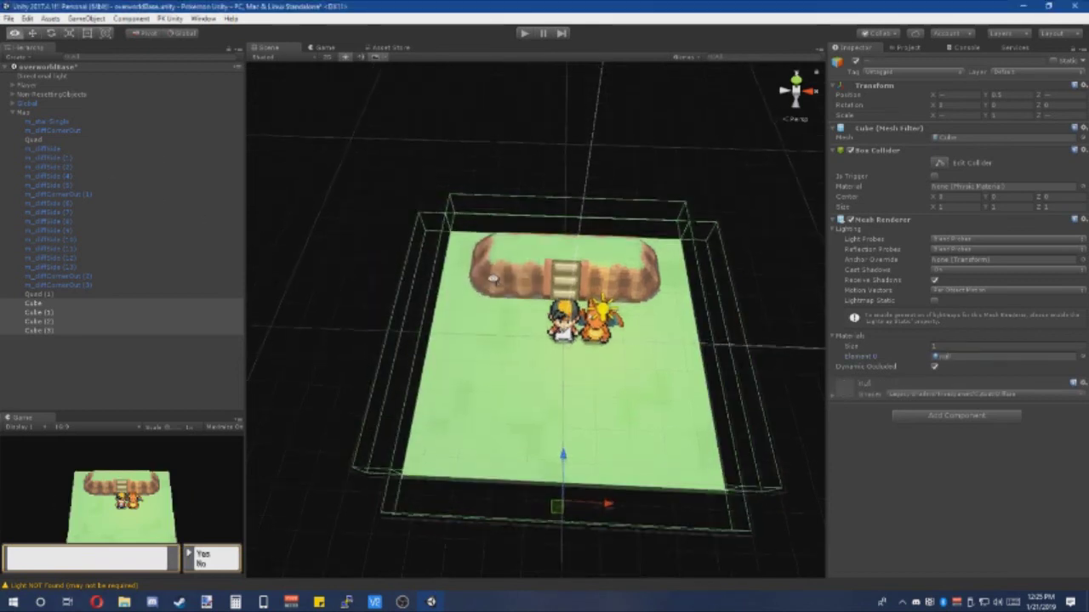
Step: Move the four wall cubes out of the Map object and return them under it
left_click(25, 111)
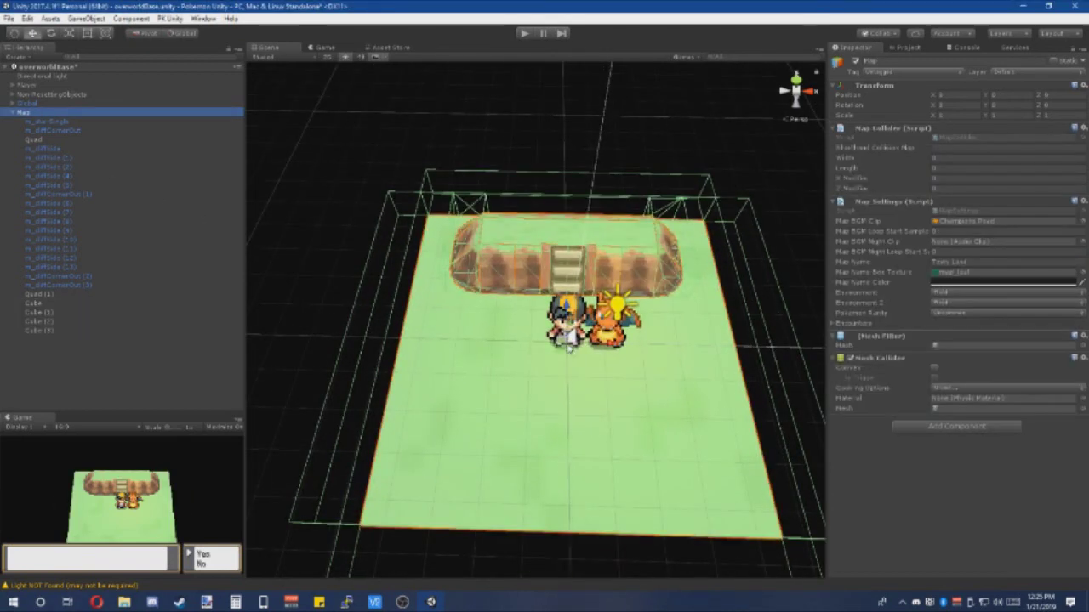
key("f")
left_click(80, 304)
left_click(80, 322, "shift")
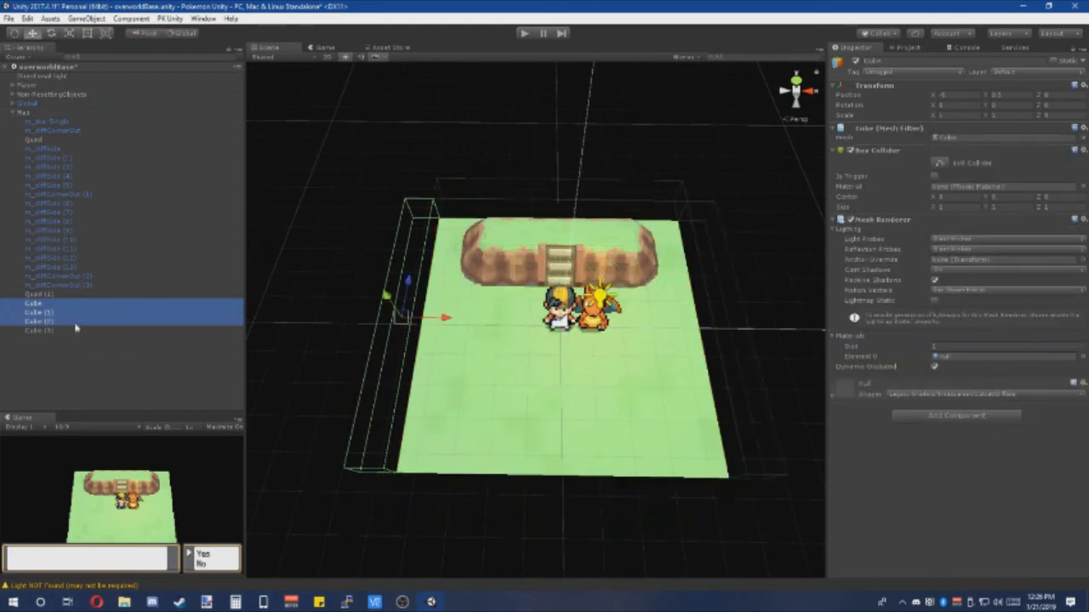
left_click(80, 332, "shift")
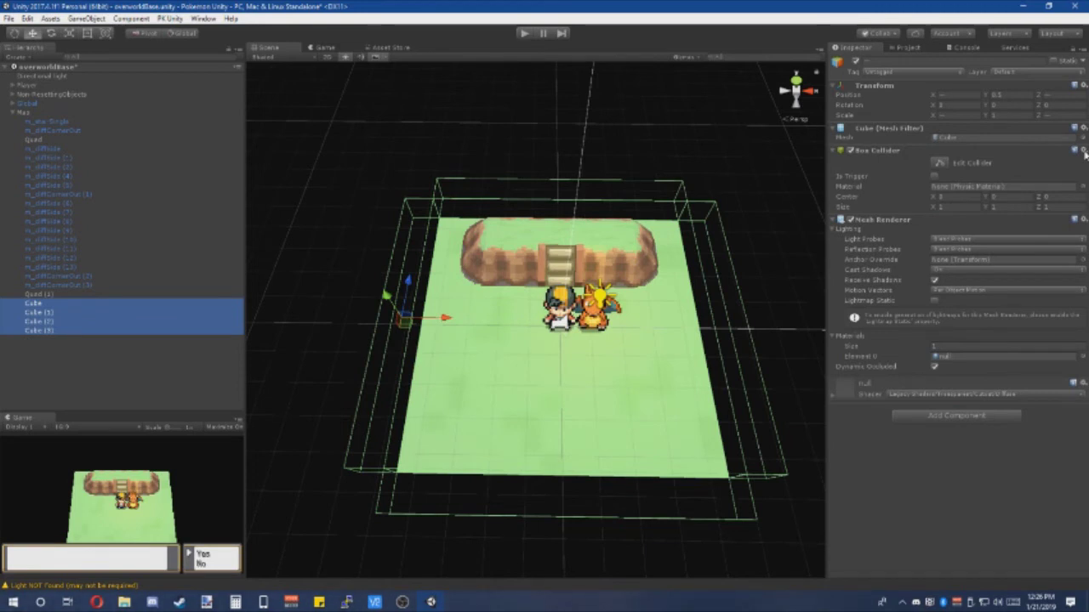
left_click_drag(70, 362, 68, 355)
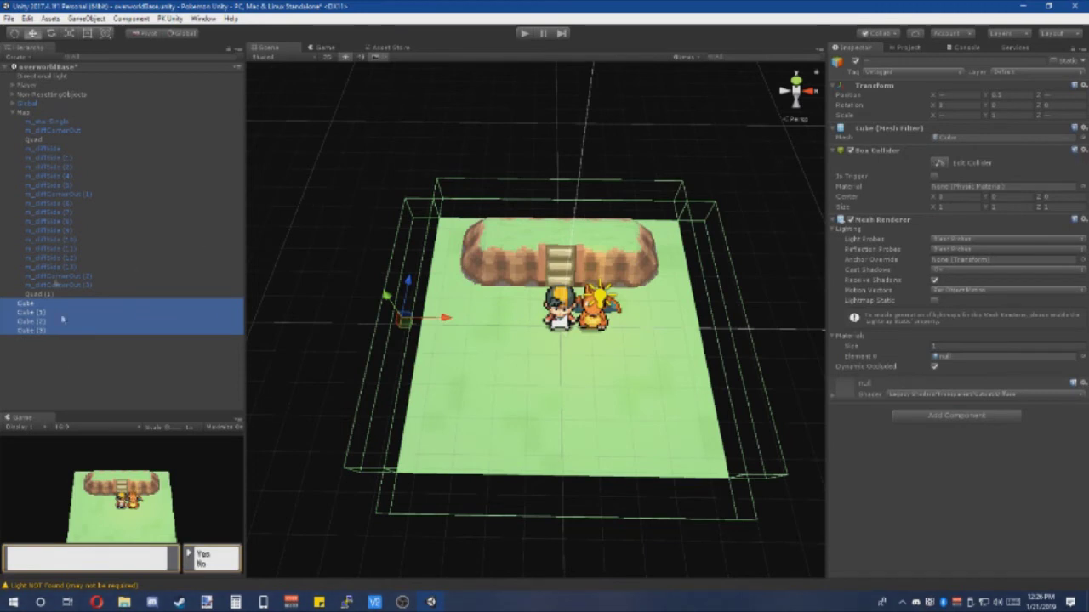
left_click(13, 113)
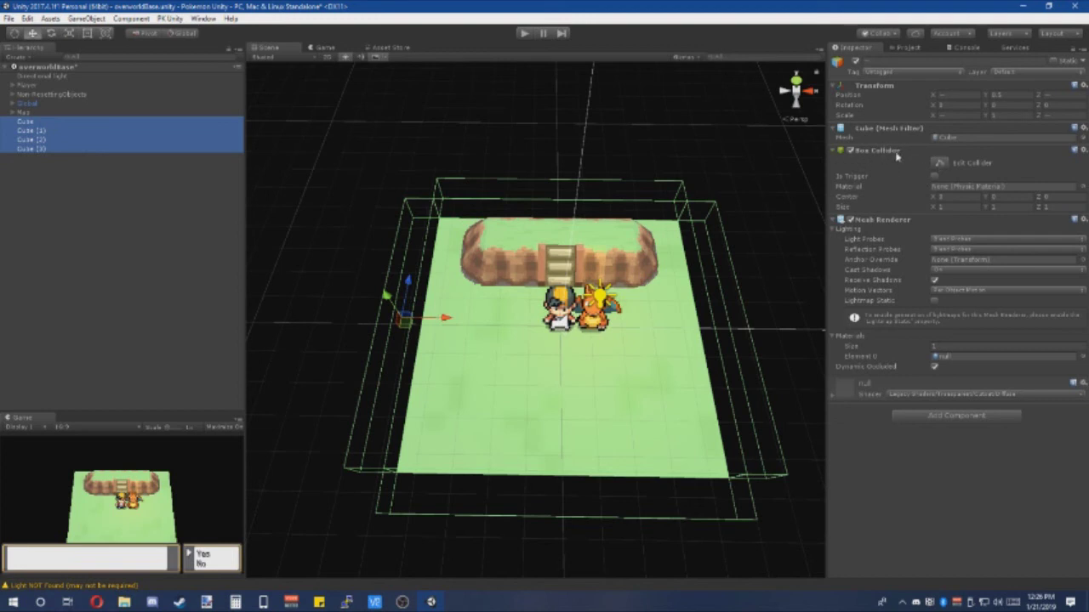
left_click_drag(36, 131, 35, 115)
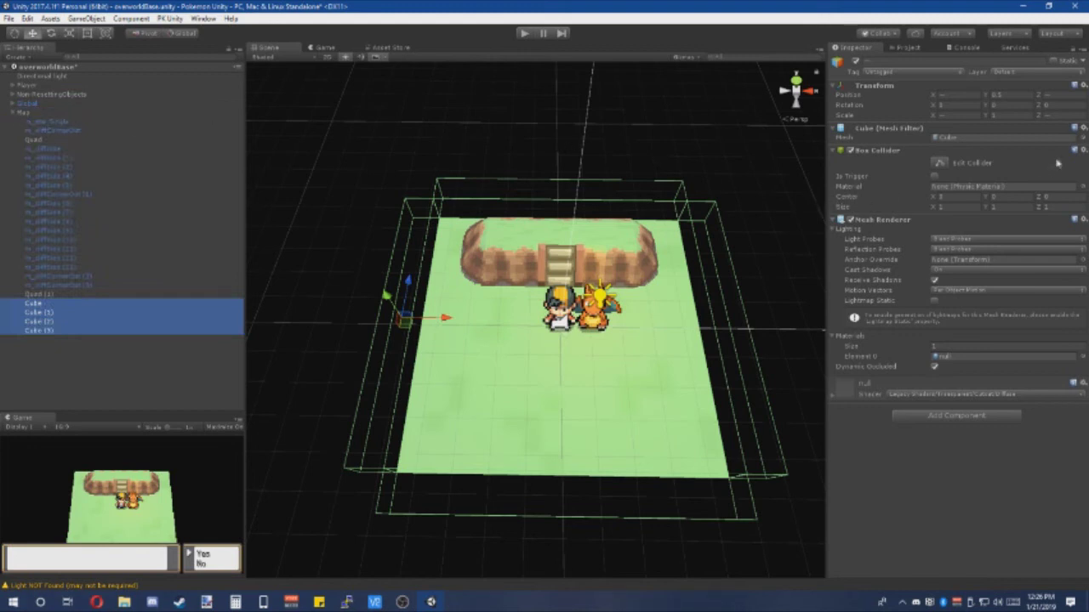
Step: Remove the Box Collider from all four wall cubes and recompile the collision of Map
left_click(1083, 151)
left_click(991, 177)
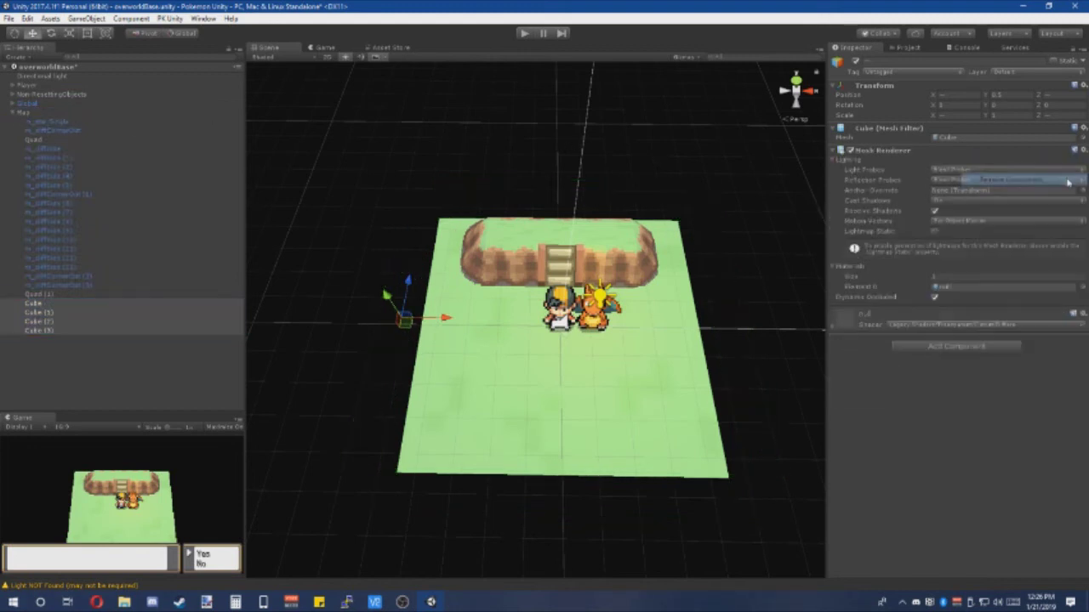
left_click(54, 111)
left_click(171, 19)
left_click(183, 35)
left_click_drag(425, 260, 452, 281, "alt")
right_click_drag(452, 281, 456, 289)
key("d")
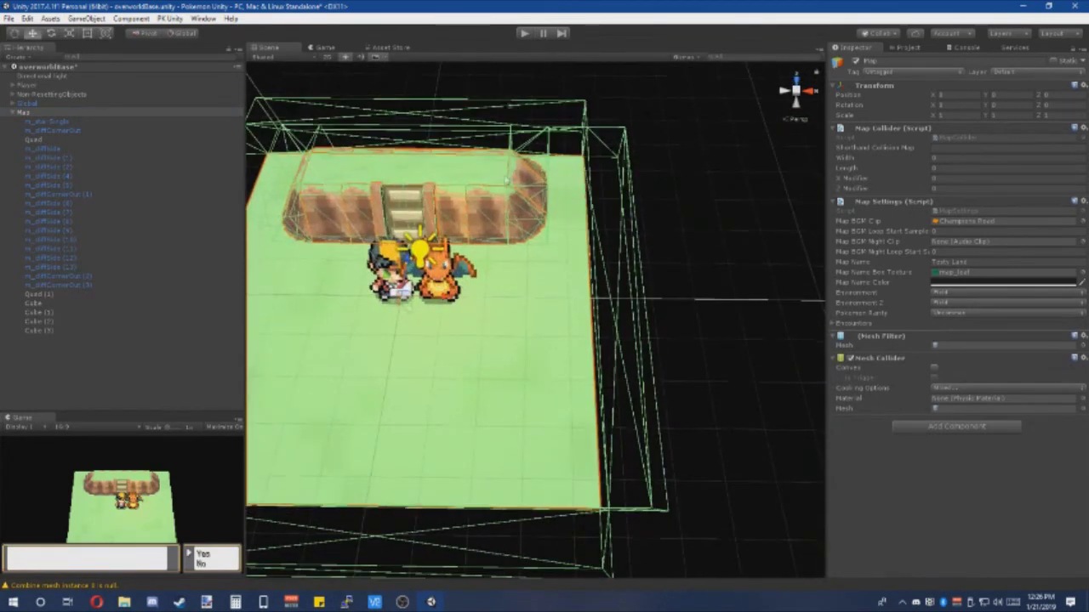
Step: Playtest the boundary walls by walking the character along the map's left, front and right edges, and stop the game
left_click(524, 34)
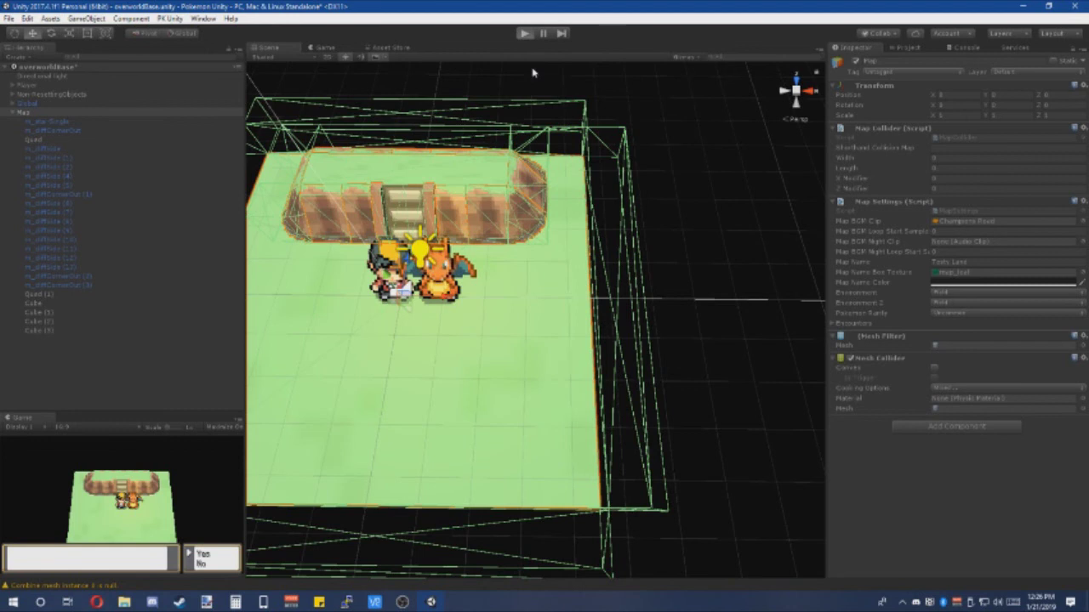
key("Left")
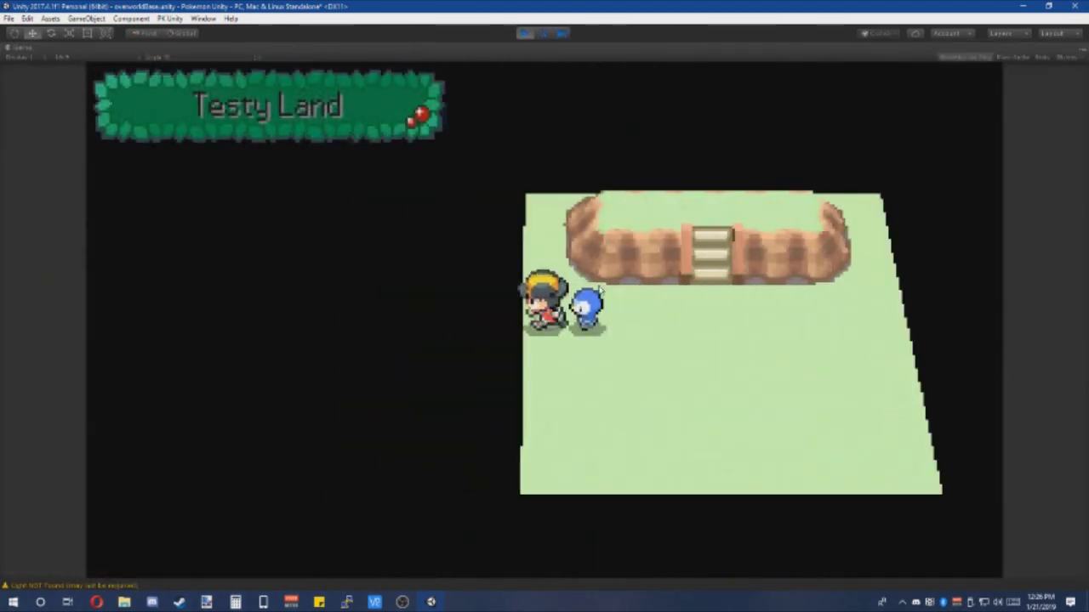
key("Up")
key("Down")
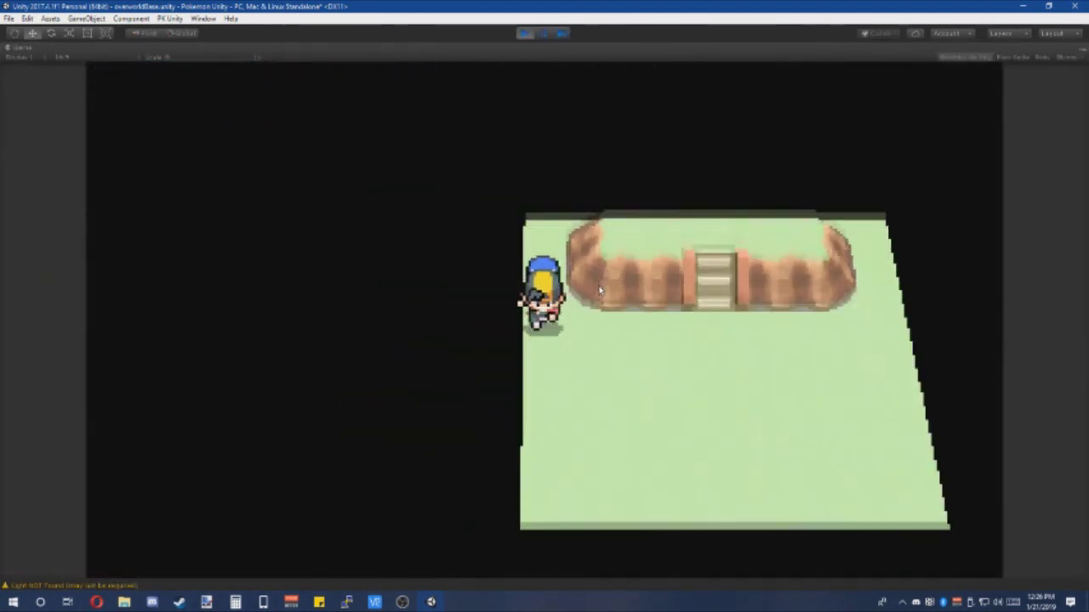
key("Right")
key("Right")
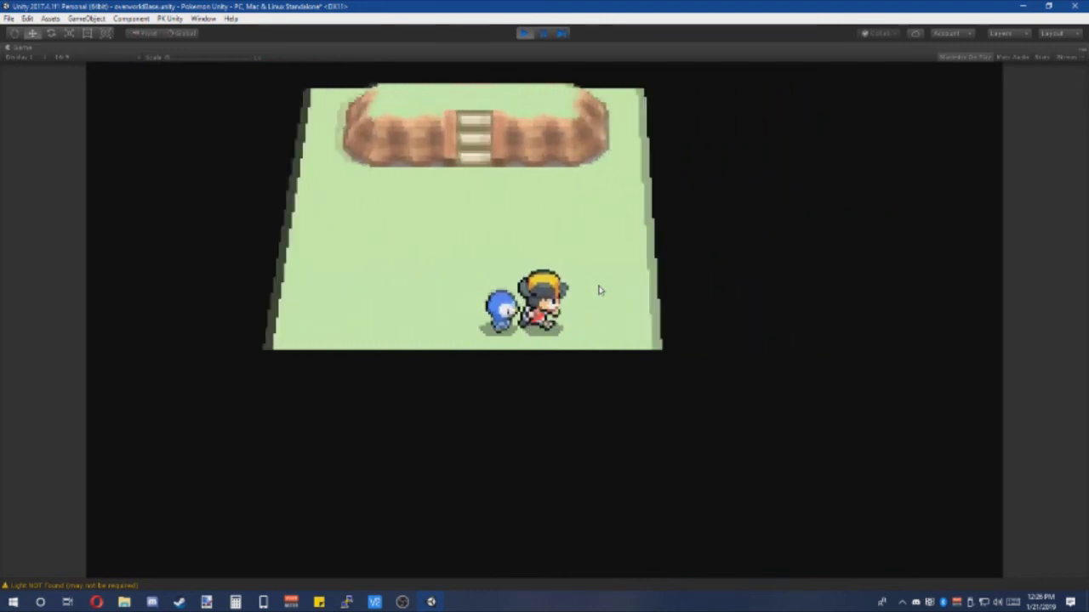
left_click(525, 34)
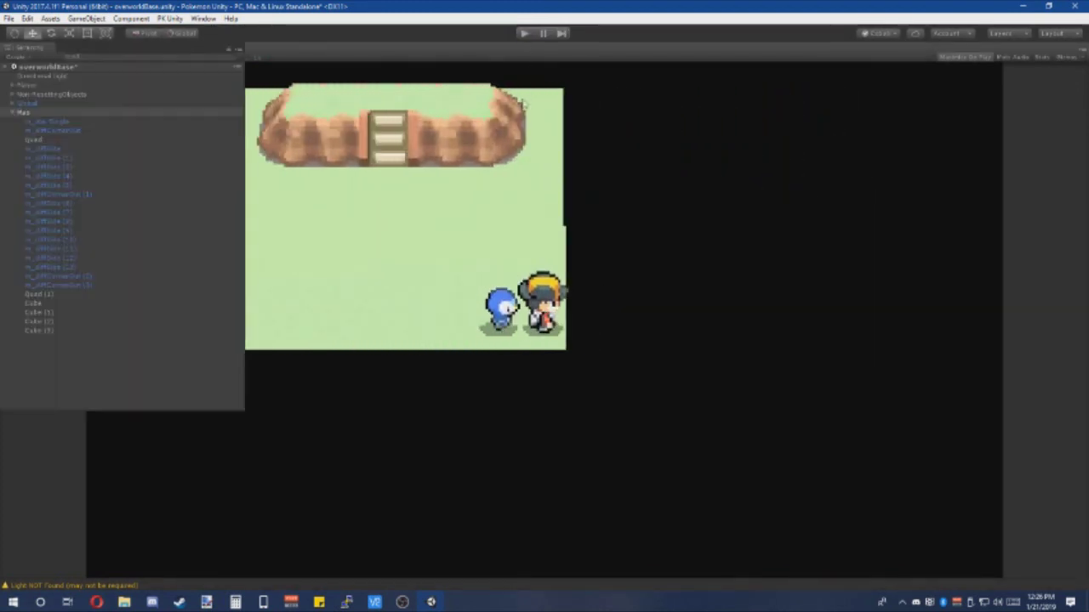
Step: Switch to the browser, view the beta branch of the PokemonUnity repository on GitHub, and return to the map scene in Unity
right_click_drag(566, 255, 558, 234)
key("s")
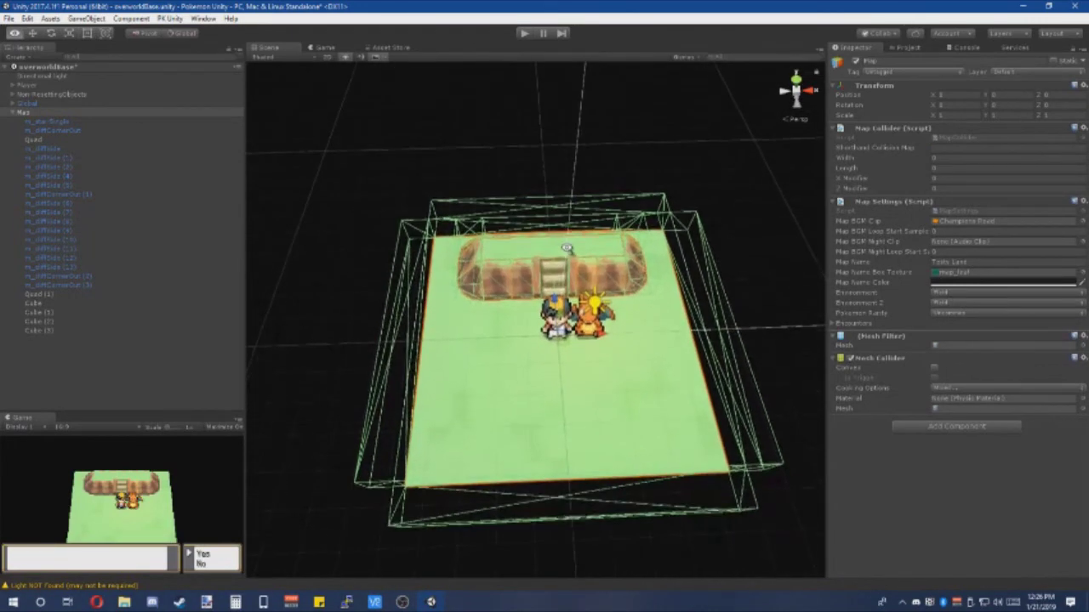
left_click(96, 602)
left_click(297, 235)
left_click(298, 235)
left_click(308, 338)
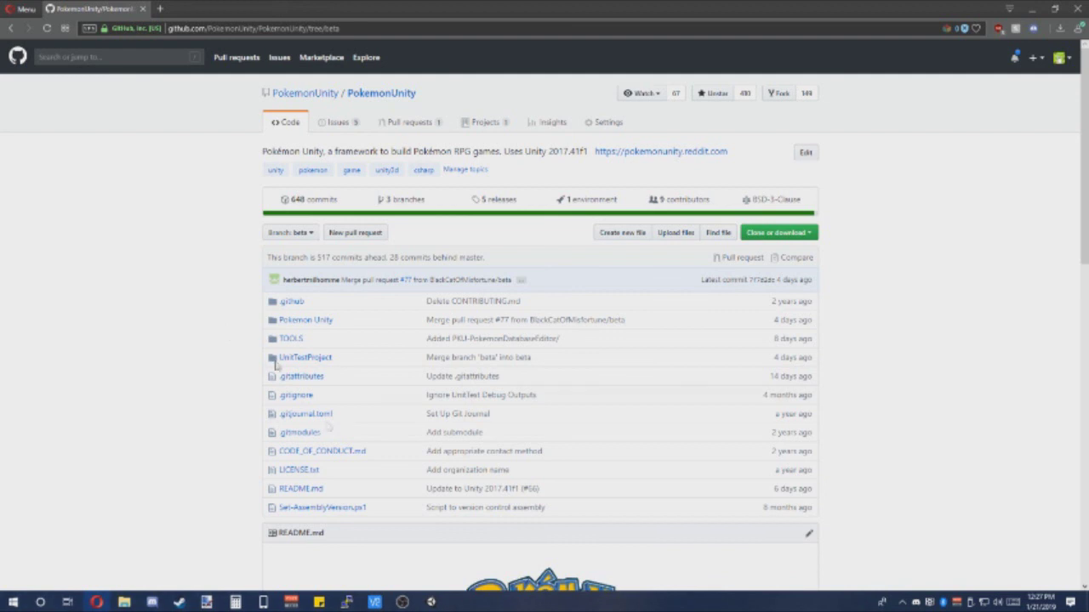
left_click(431, 602)
scroll(520, 396, "up", 5)
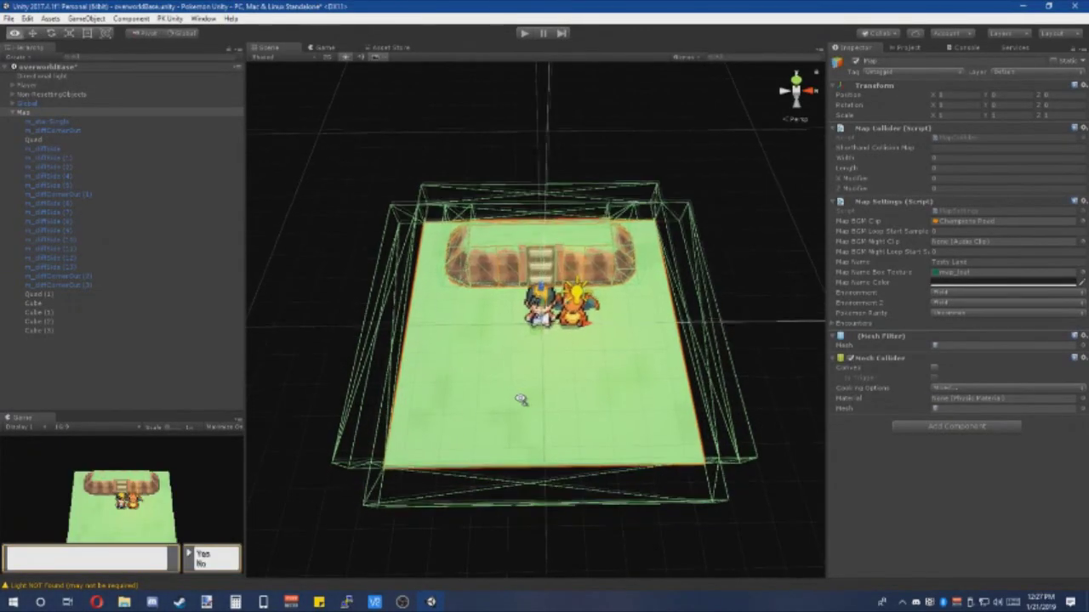
right_click_drag(521, 398, 521, 404)
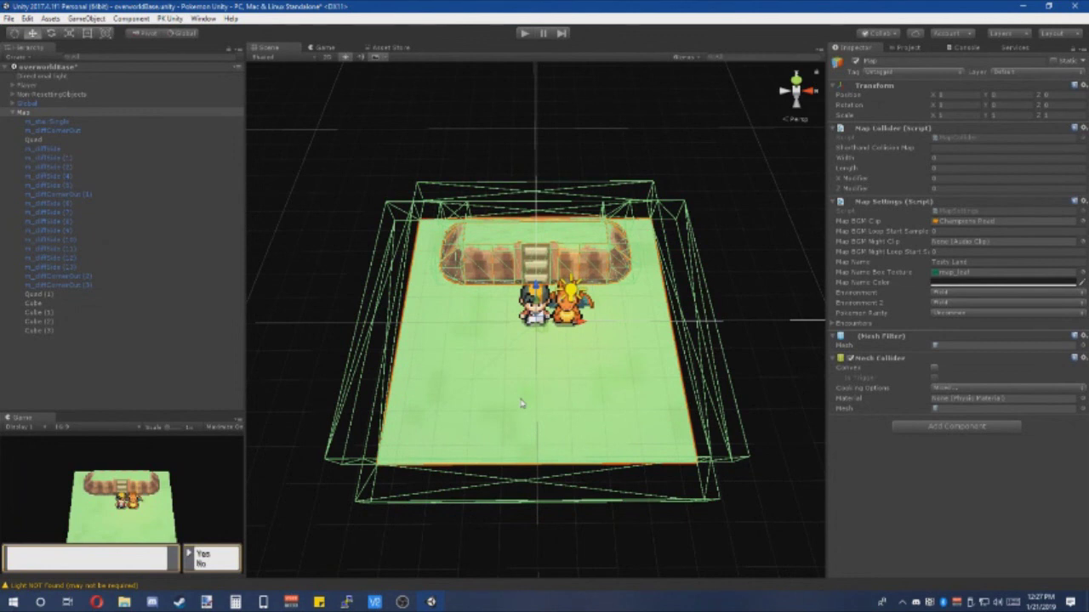